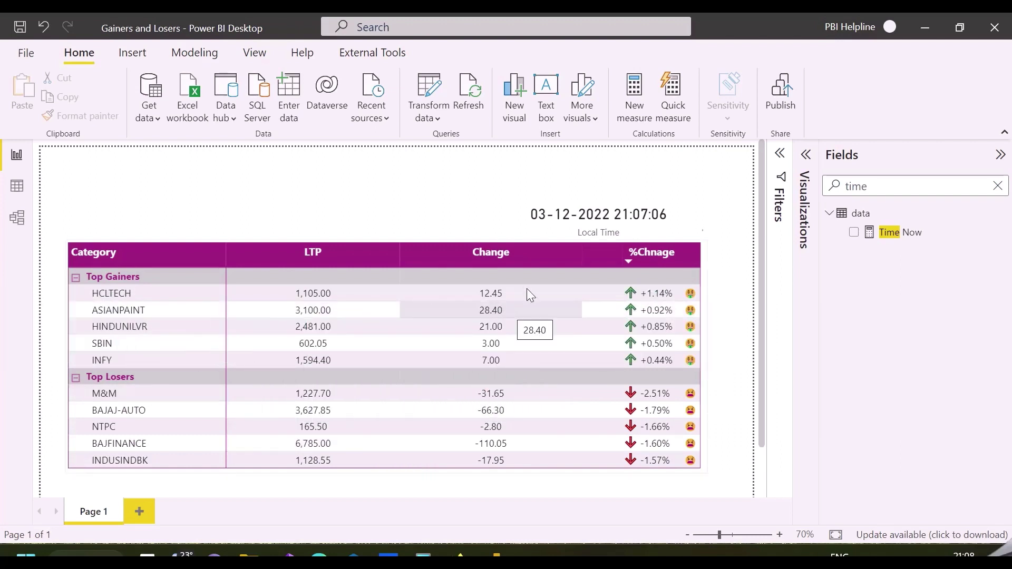
Step: Clear the field search so the data table lists all its fields, after checking the published report
double_click(913, 190)
key(BackSpace)
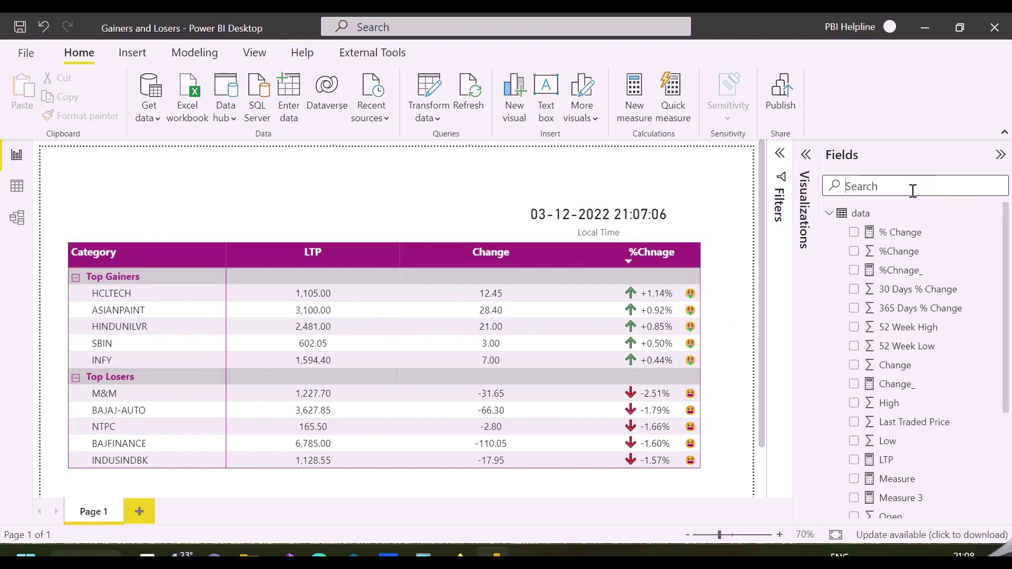
click(688, 219)
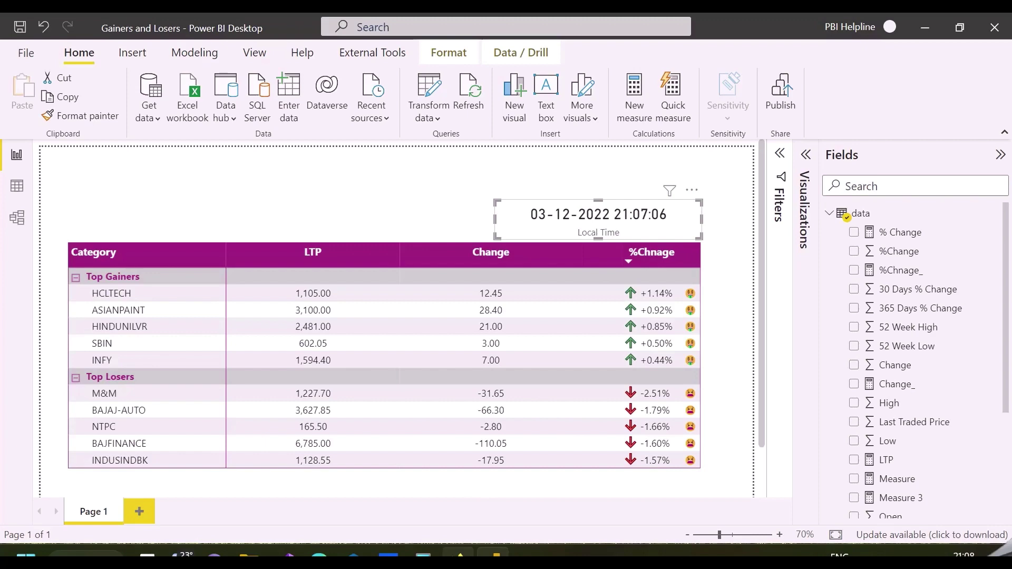
key(alt+Tab)
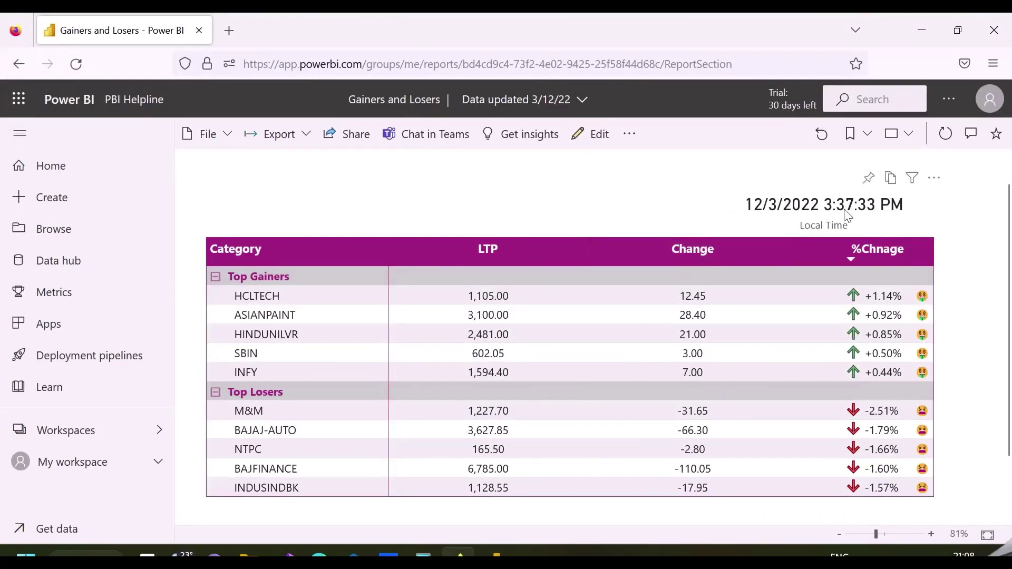
click(922, 29)
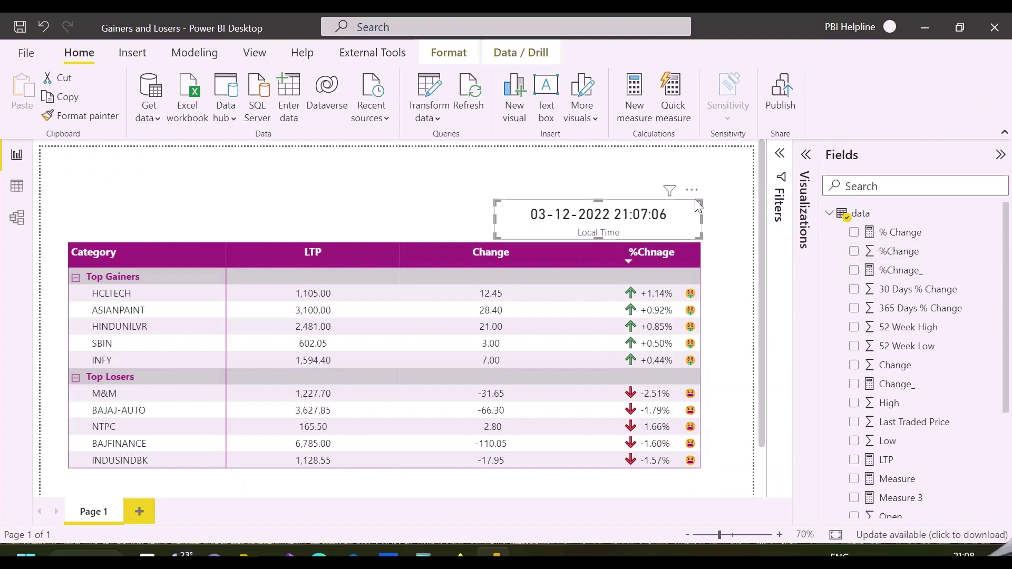
click(713, 197)
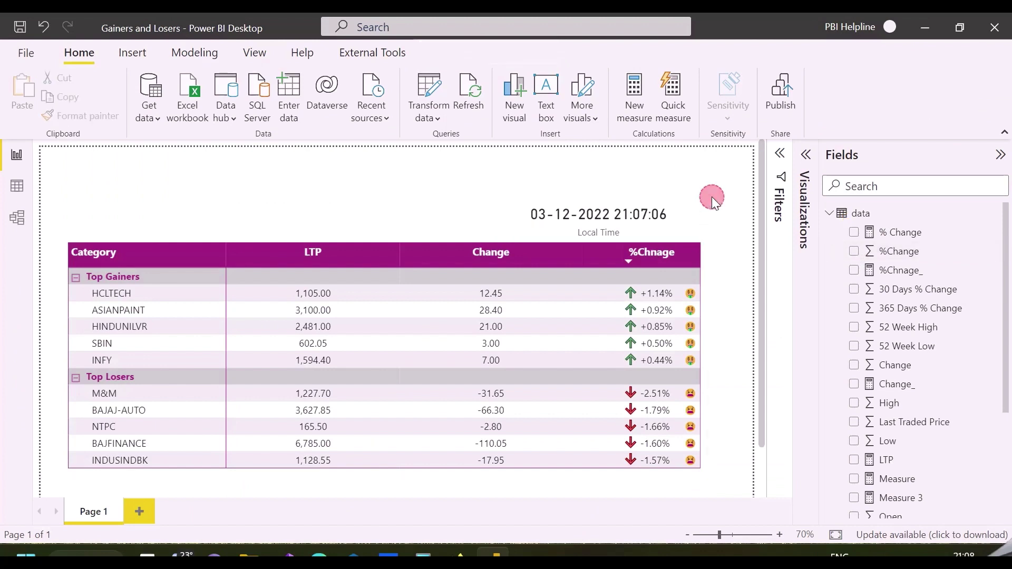
Step: Create a Publish Date/Time measure in the data table: TODAY() + TIME(21,15,00)
right_click(864, 222)
click(886, 229)
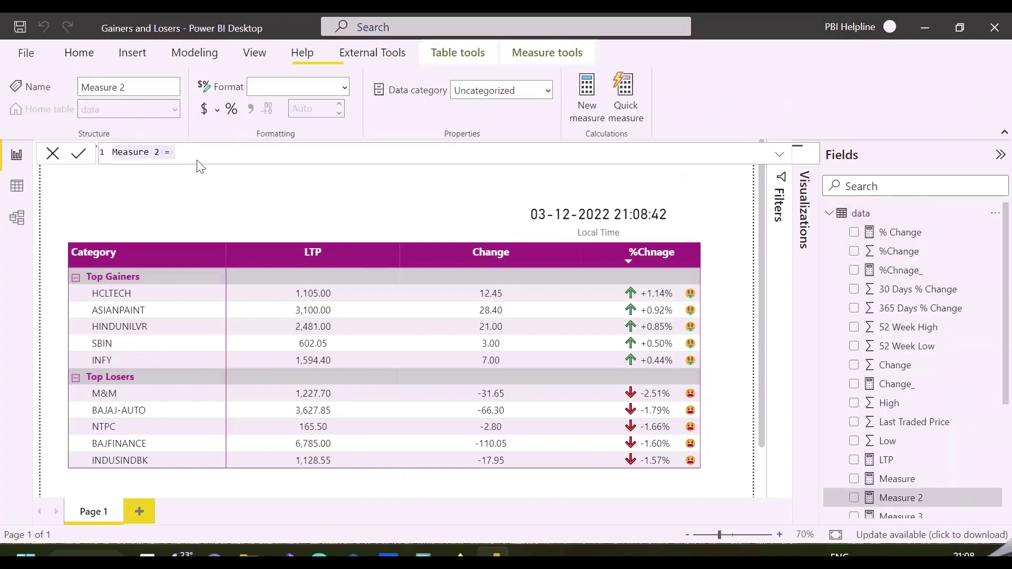
text(Publish Date)
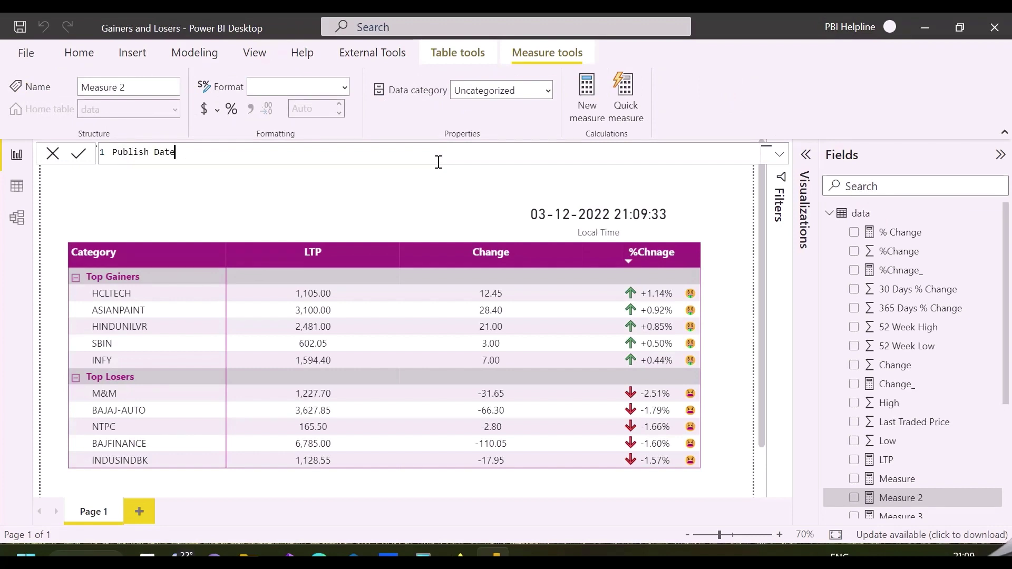
text(/Time =)
key(shift+Return)
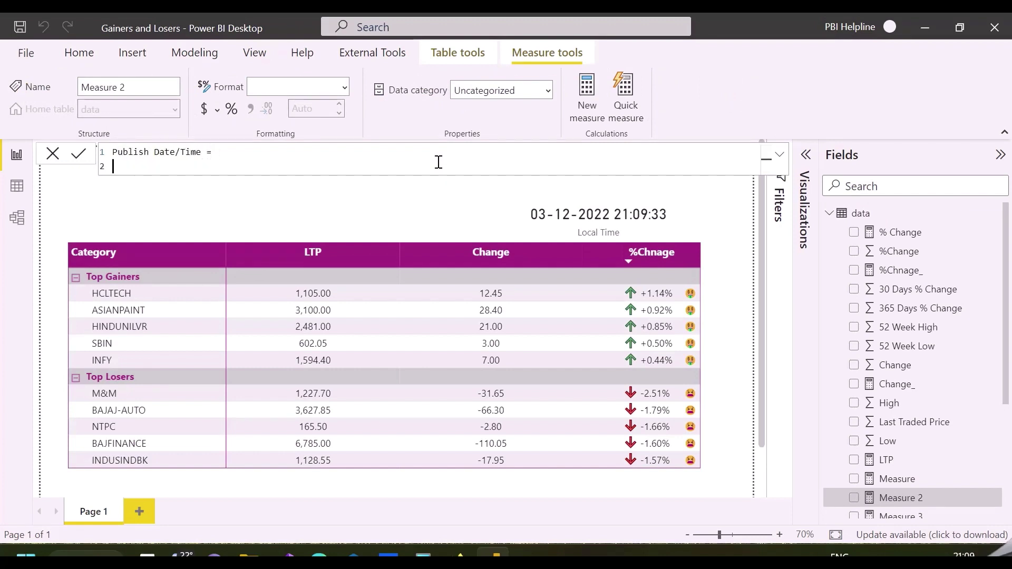
text(TODAY())
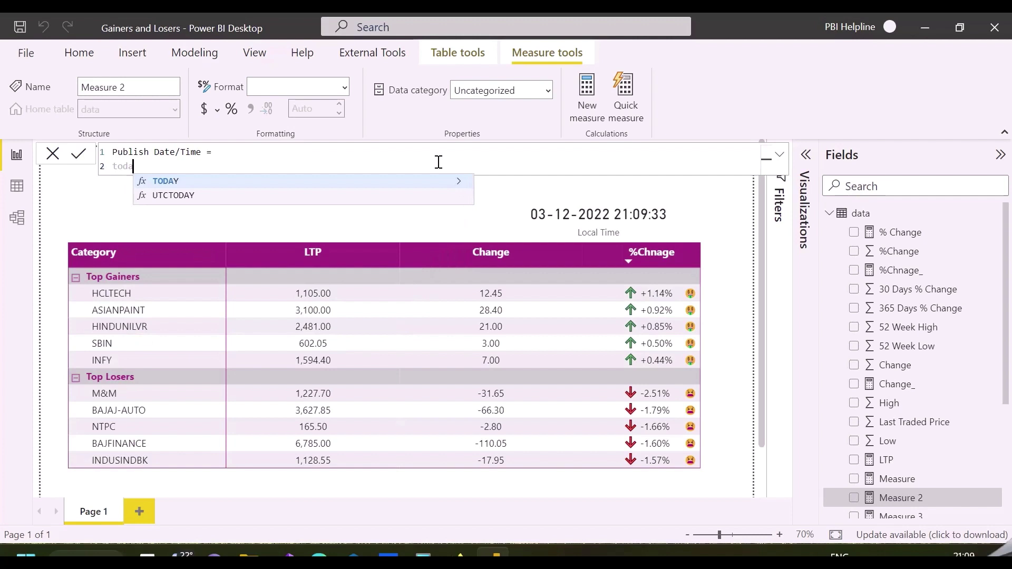
text( + TIME()
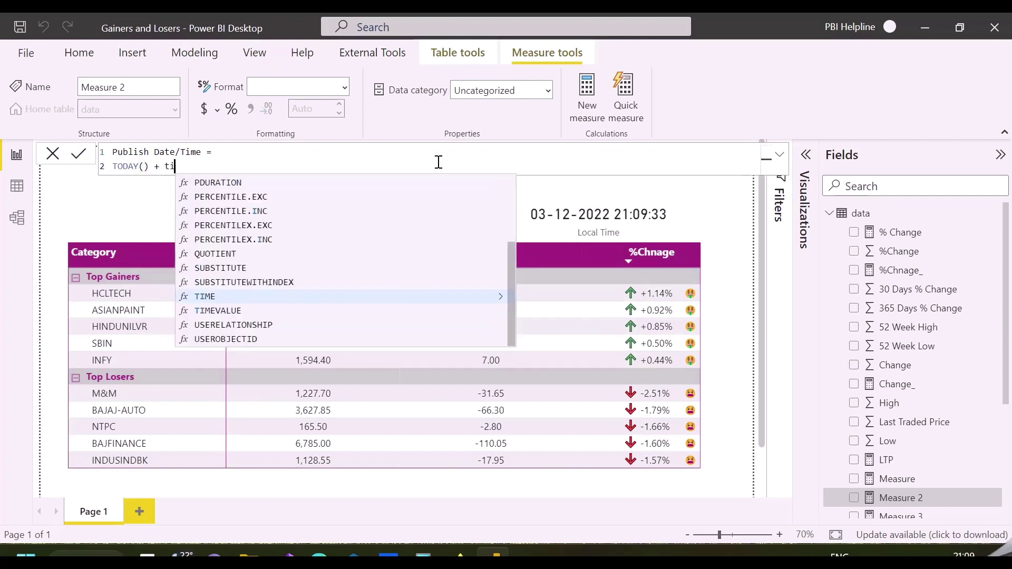
text(21)
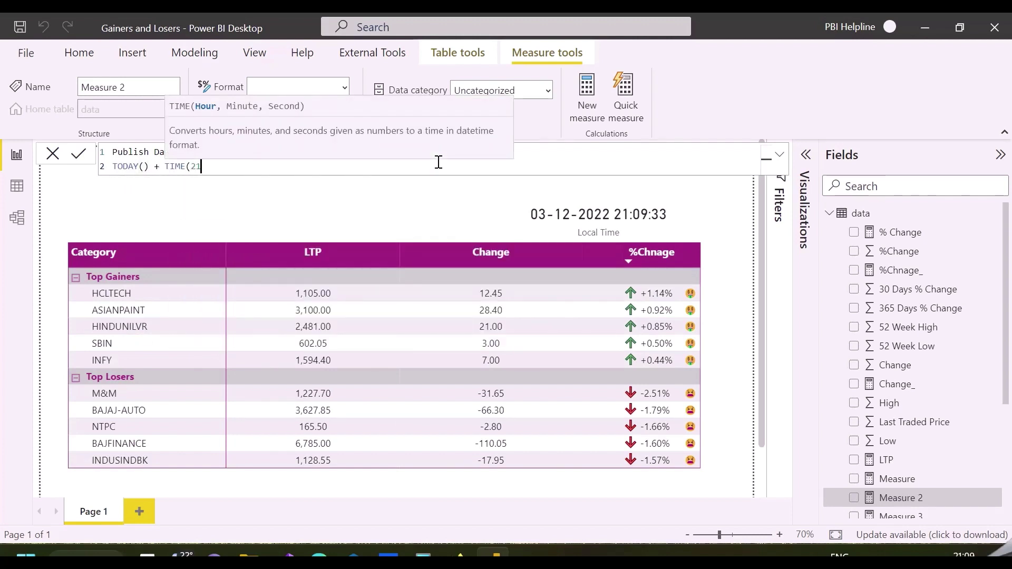
text(,15,00))
key(Return)
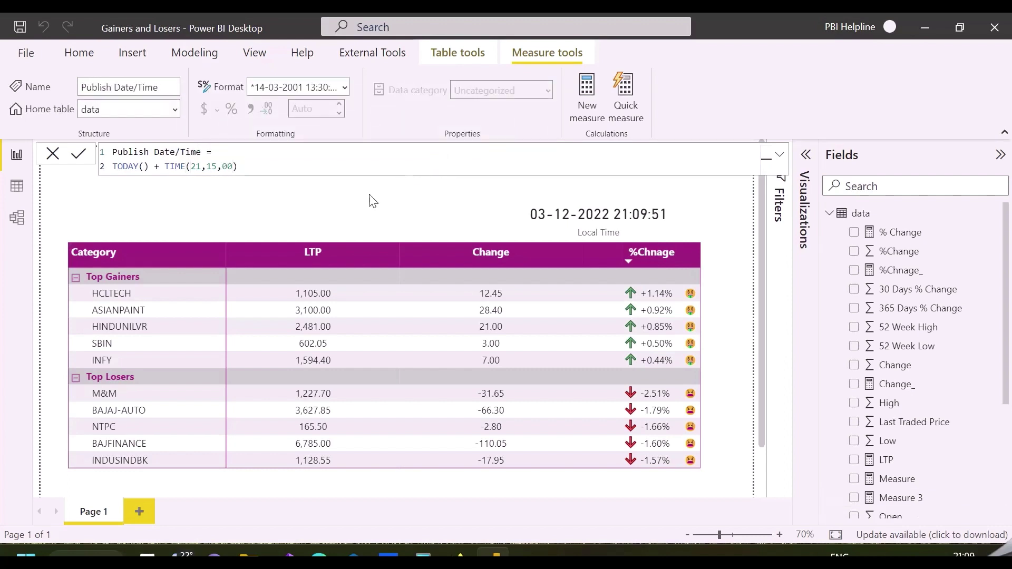
Step: Create a Message measure: "Data will be available after " & [Publish Date/Time]
right_click(877, 217)
click(837, 220)
text(Message)
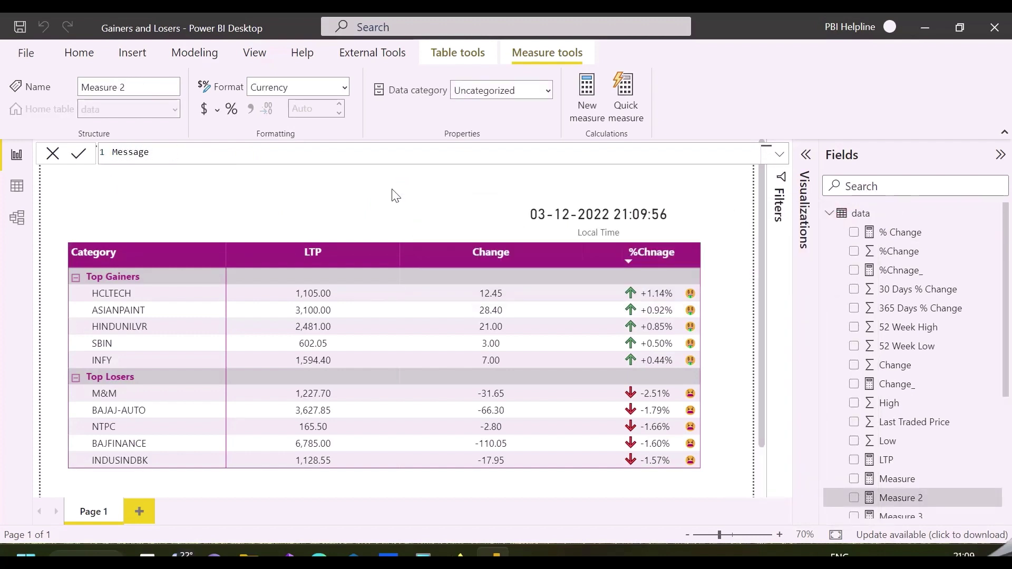
text( =)
key(shift+Return)
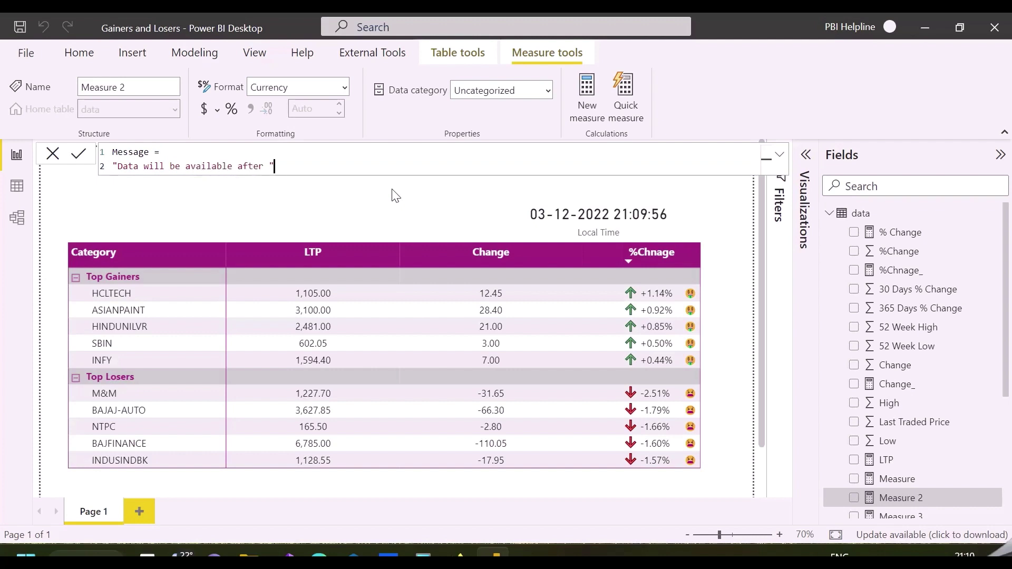
text([Pu)
key(Tab)
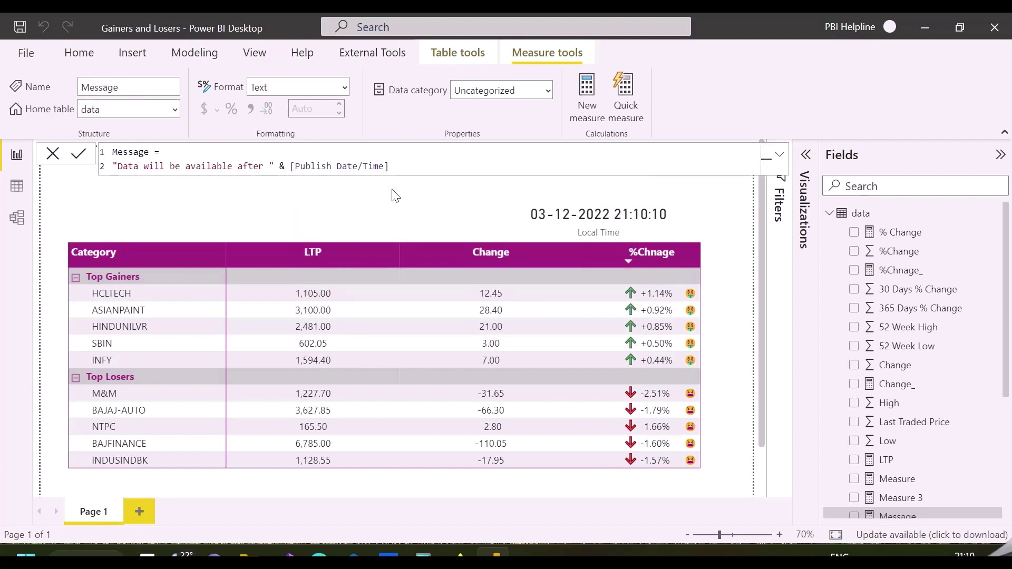
click(504, 224)
Step: Copy the time card to its left and make the copy show the Message measure
drag(503, 224, 284, 215)
click(893, 186)
text(mess)
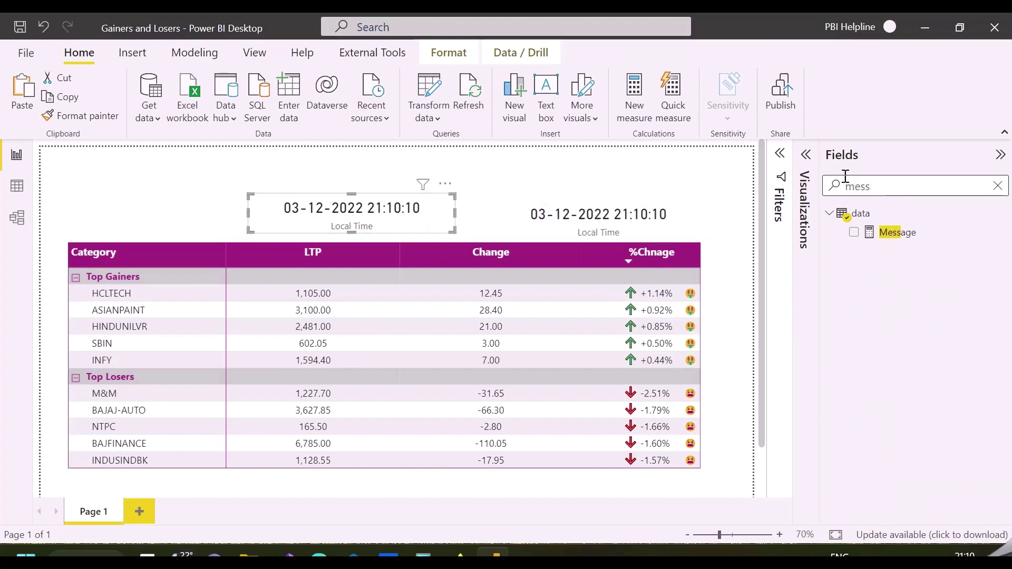
click(804, 168)
drag(898, 233, 723, 422)
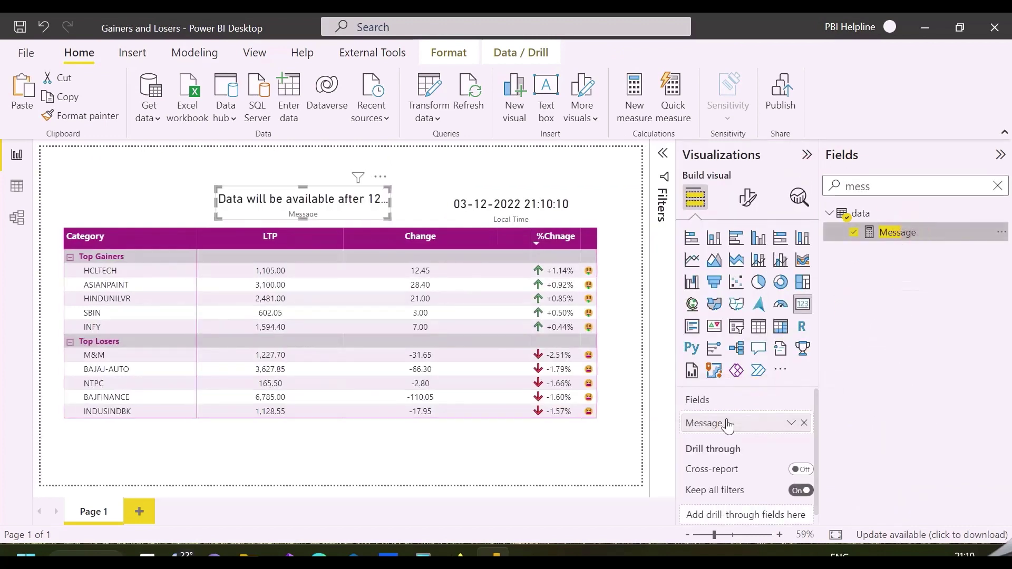
Step: Hide the message card's category label, widen it to show the full text, and clear the search
click(748, 197)
click(798, 340)
click(746, 269)
click(749, 371)
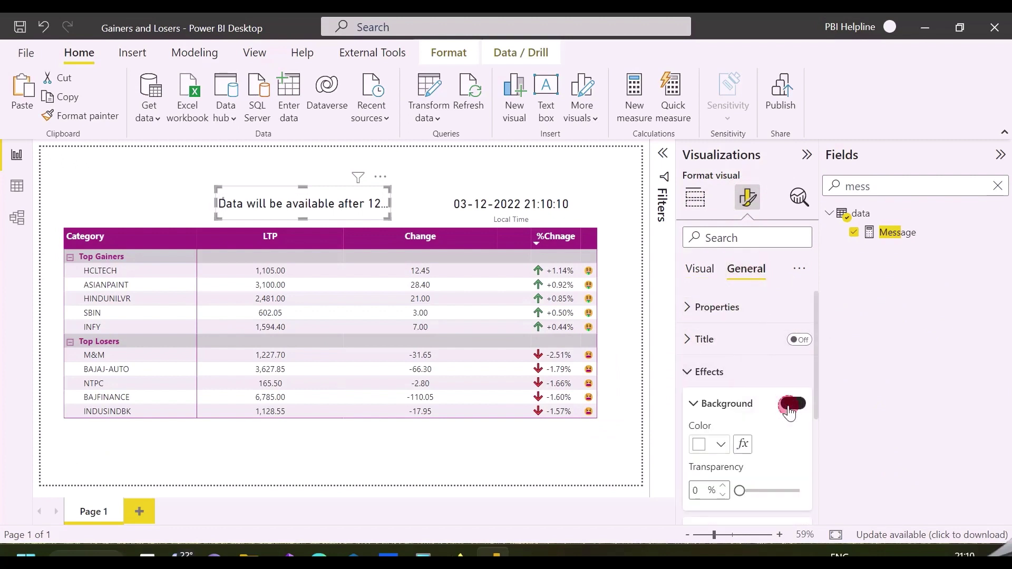
drag(211, 209, 96, 206)
double_click(900, 186)
key(BackSpace)
click(807, 154)
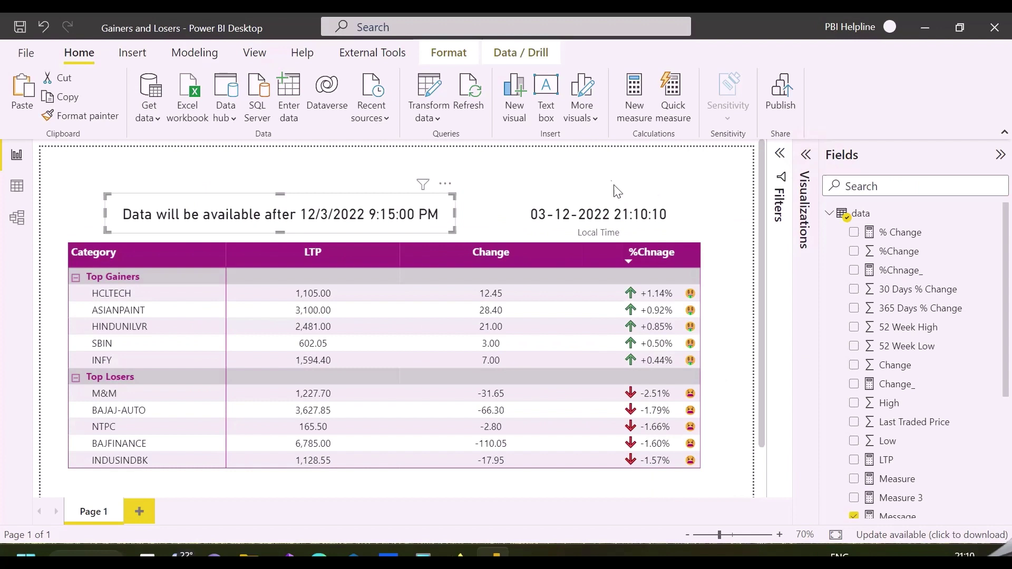
click(758, 232)
Step: Create a Format measure: IF([Publish Date/Time] <= UTCNOW() + TIME(05,30,00), "#FFFFFF00", "Red")
right_click(861, 213)
click(897, 220)
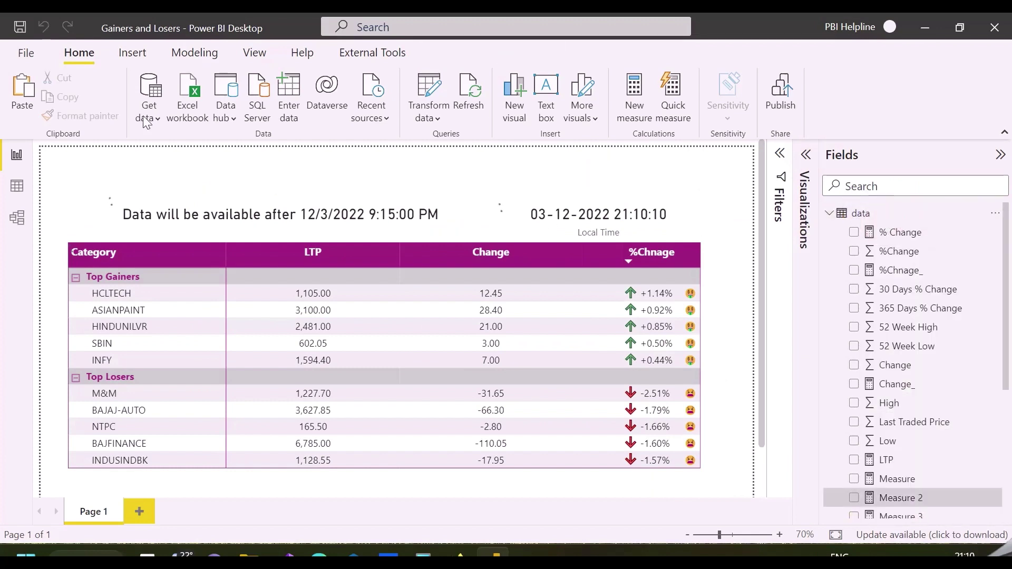
text(Format =)
key(shift+Return)
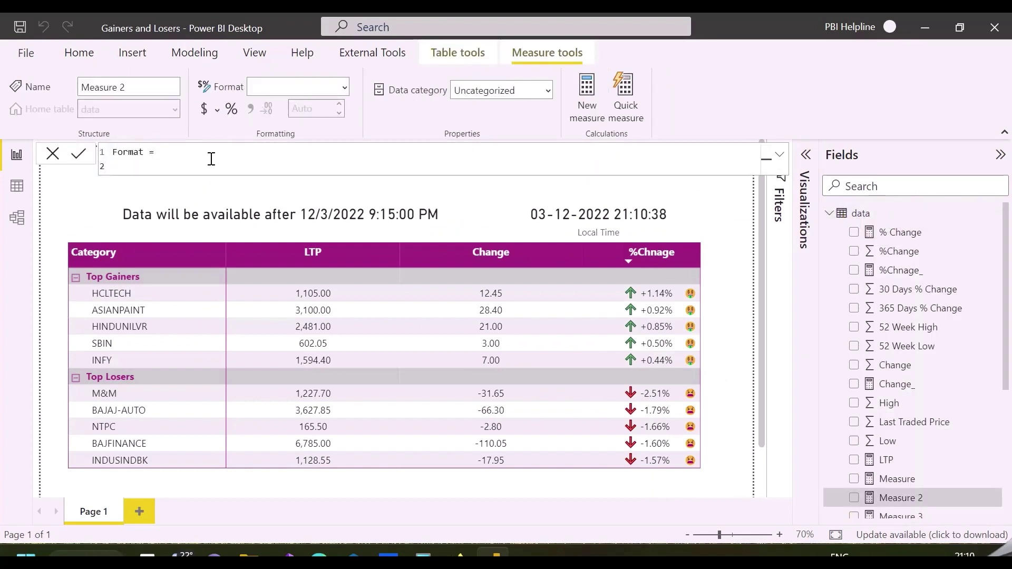
text(IF()
key(shift+Return)
text(publ)
key(Tab)
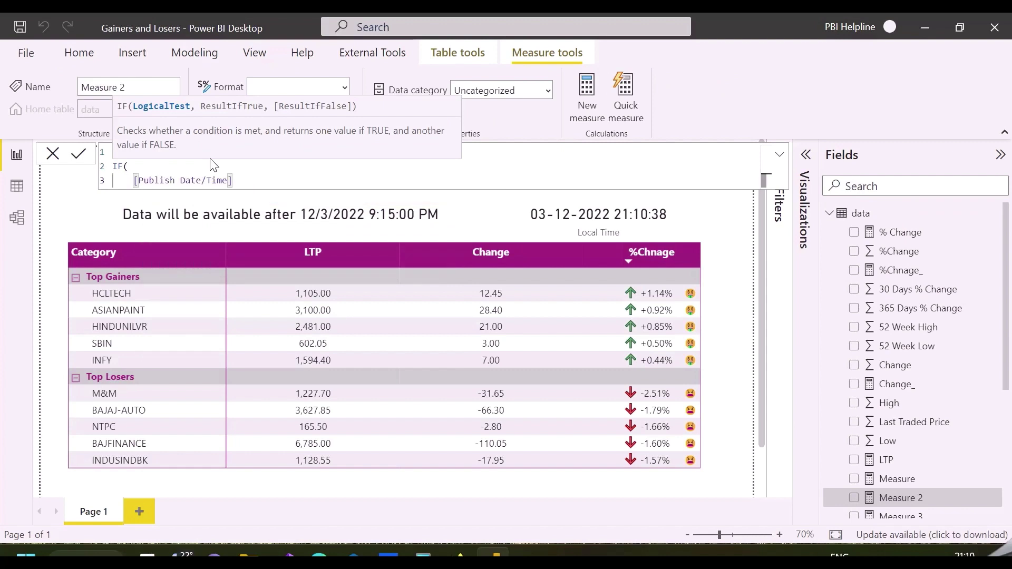
text(<= ut)
key(Tab)
text() + tim)
key(Tab)
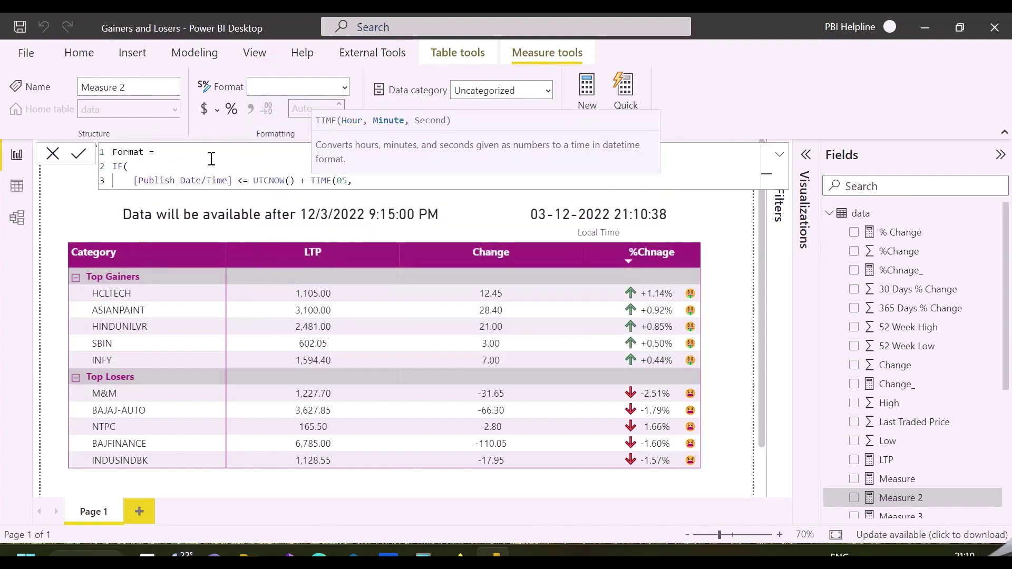
text(05,30,00), "#)
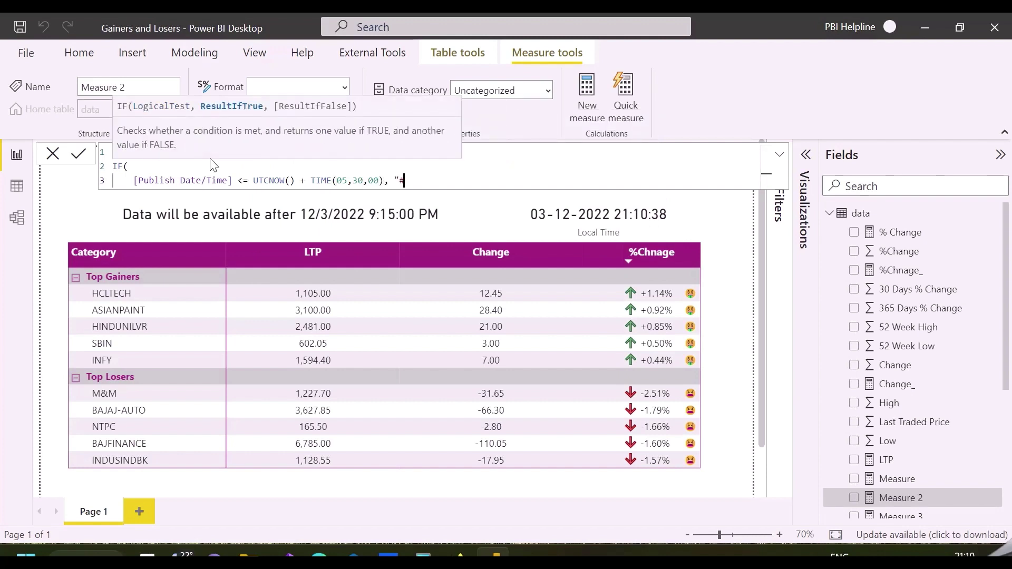
text(FFFFFF00", ")
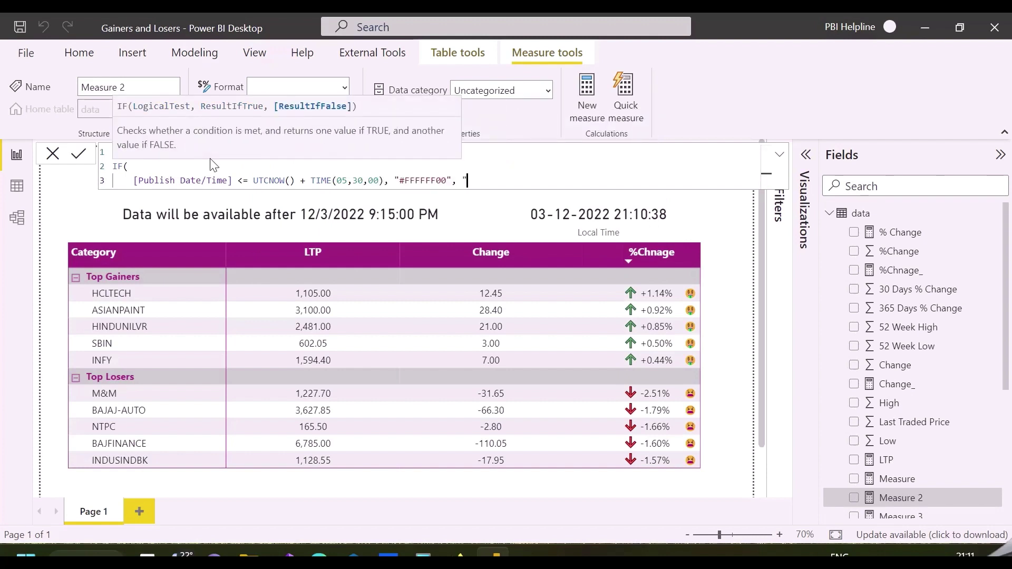
text(Red"))
key(Return)
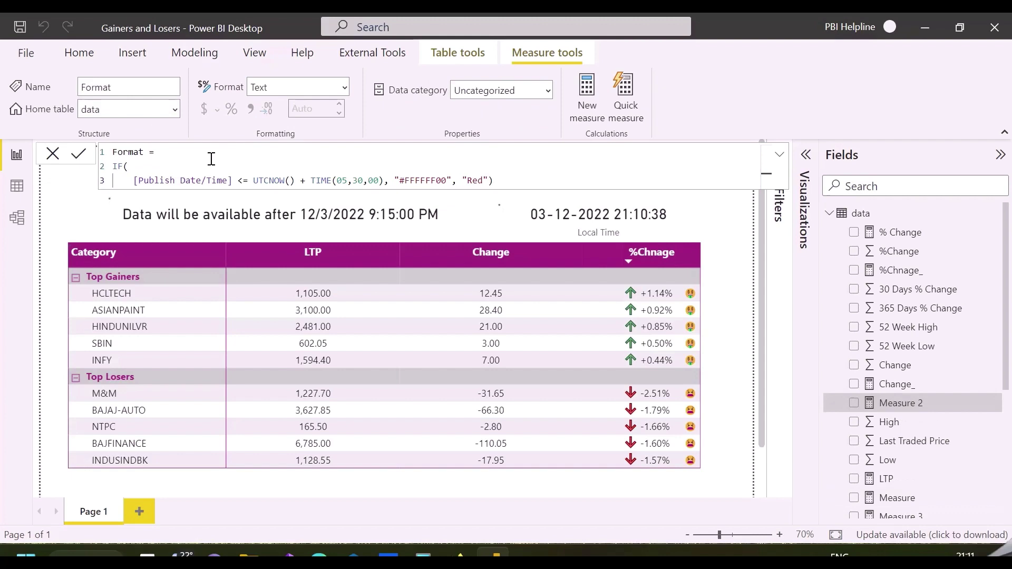
Step: Set the message card's callout colour by field value, using the Format measure
drag(523, 181, 115, 156)
key(ctrl+c)
click(158, 214)
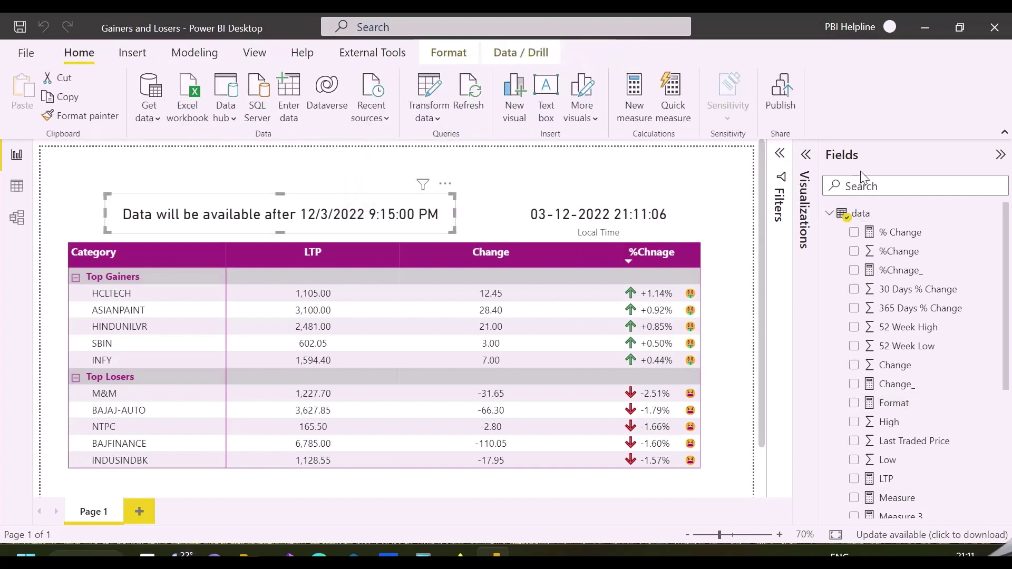
click(806, 155)
click(749, 199)
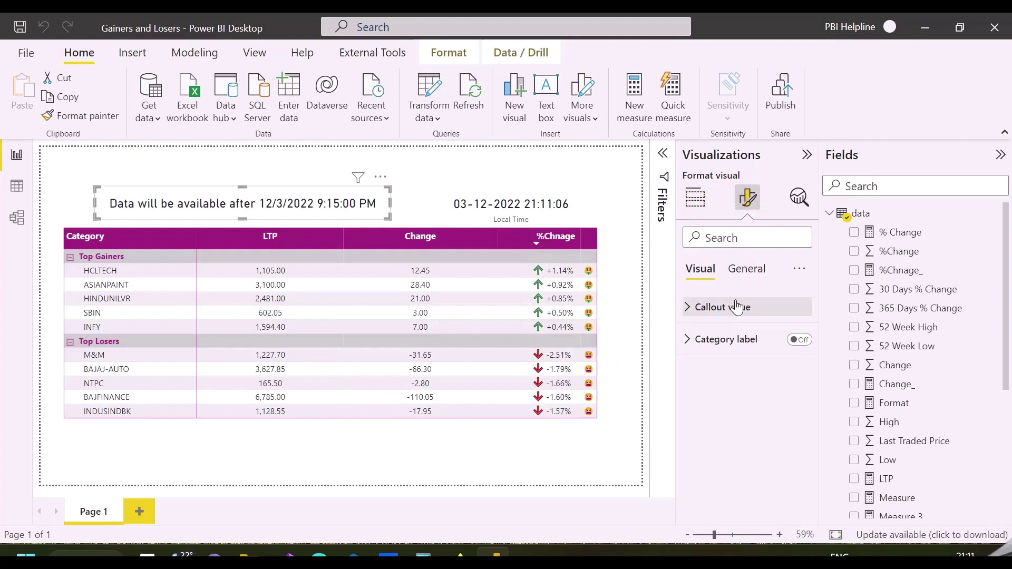
click(729, 307)
click(744, 420)
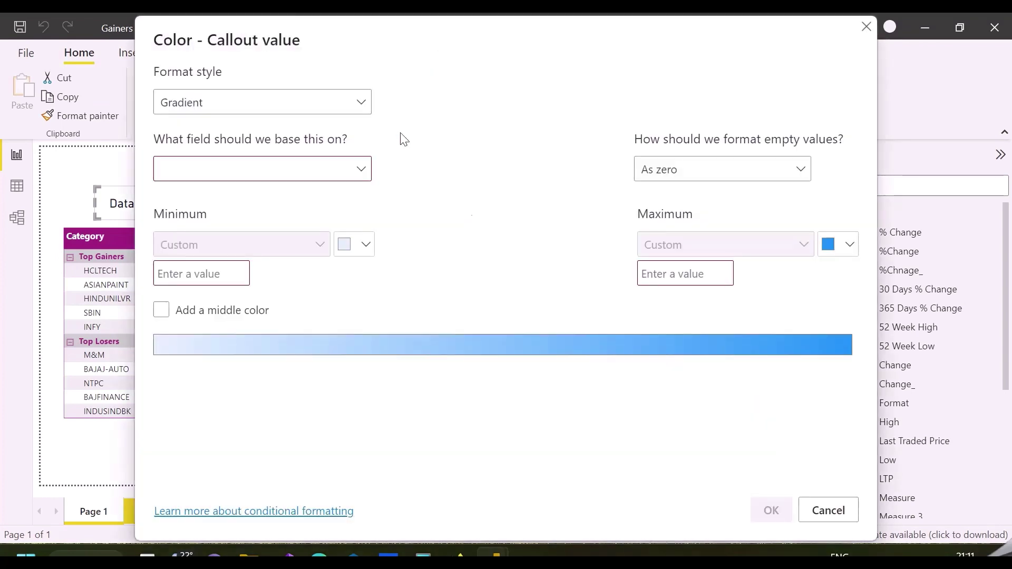
click(346, 102)
click(231, 179)
click(255, 174)
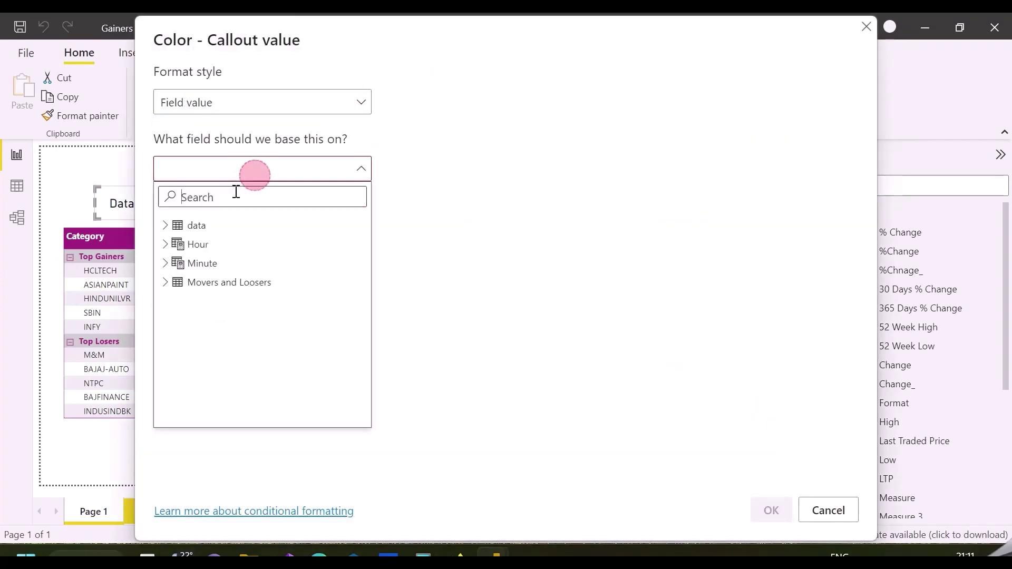
click(233, 197)
text(format)
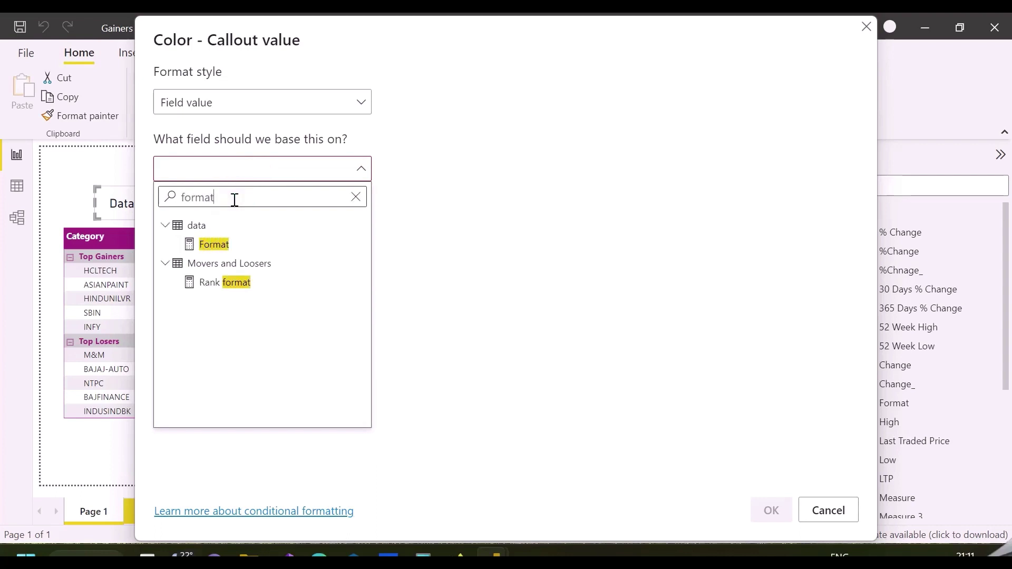
click(220, 244)
click(771, 510)
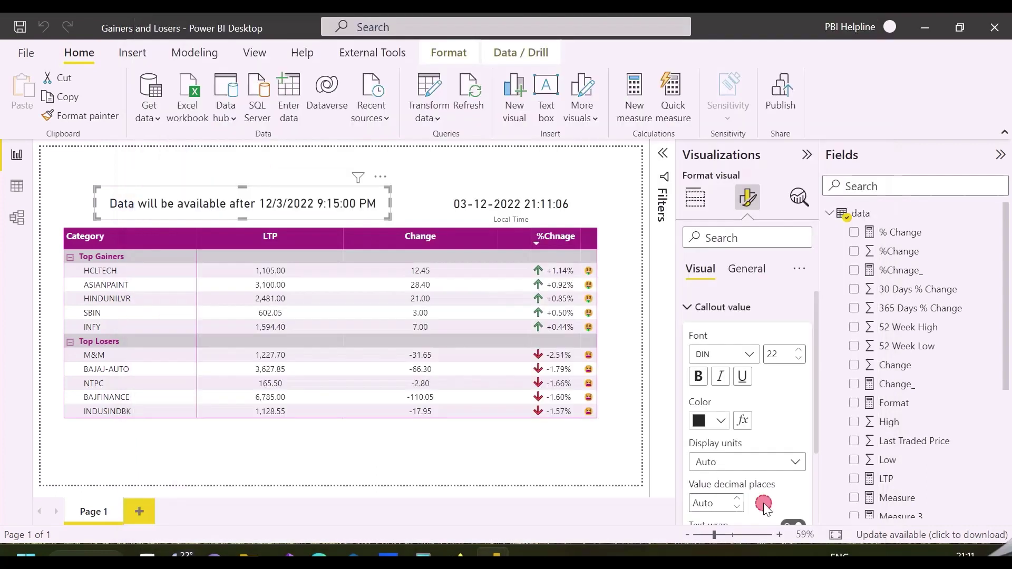
Step: Reduce the callout font size to 16 and nudge the message card slightly down-right
click(800, 363)
click(800, 363)
click(800, 363)
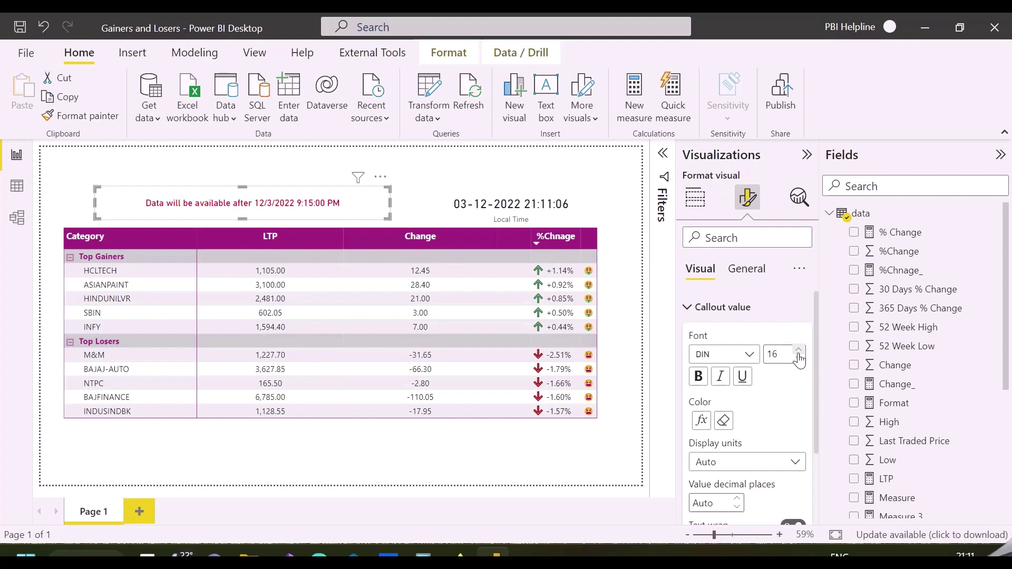
click(501, 158)
click(806, 154)
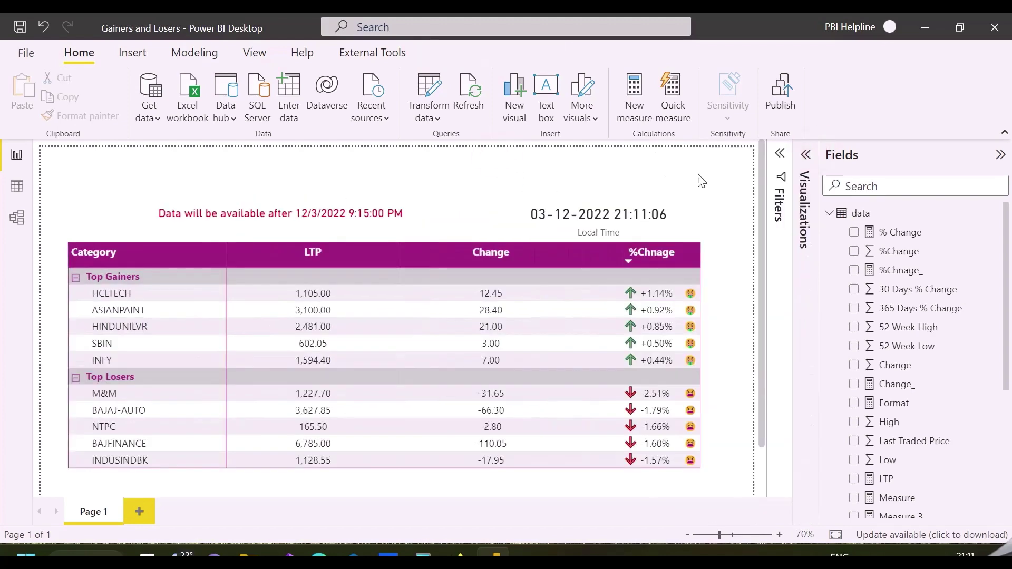
click(381, 226)
drag(381, 227, 388, 233)
click(557, 177)
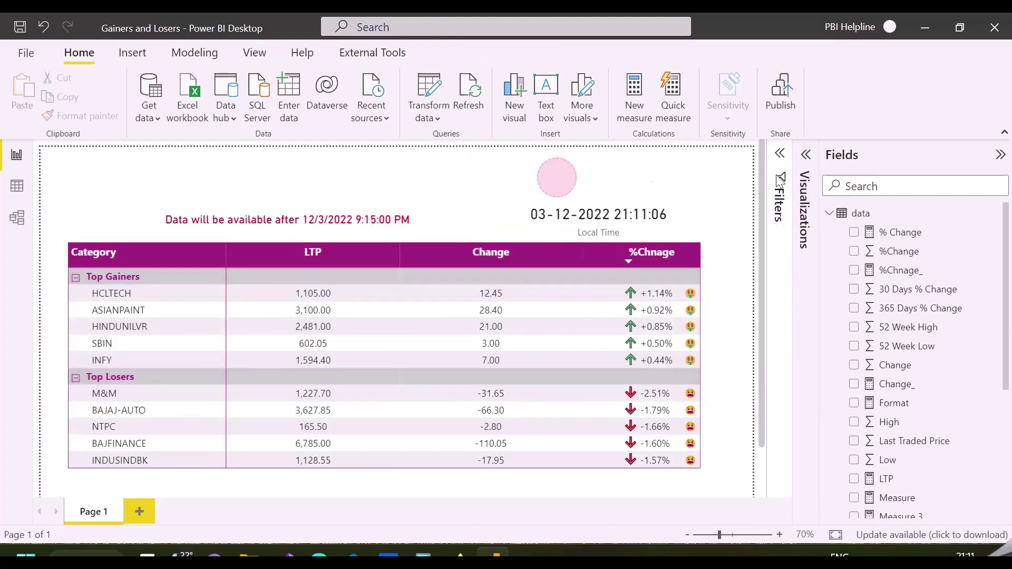
Step: Create a Validate measure from the pasted Format formula, returning 0 after publish time, otherwise 1
right_click(864, 214)
key(Escape)
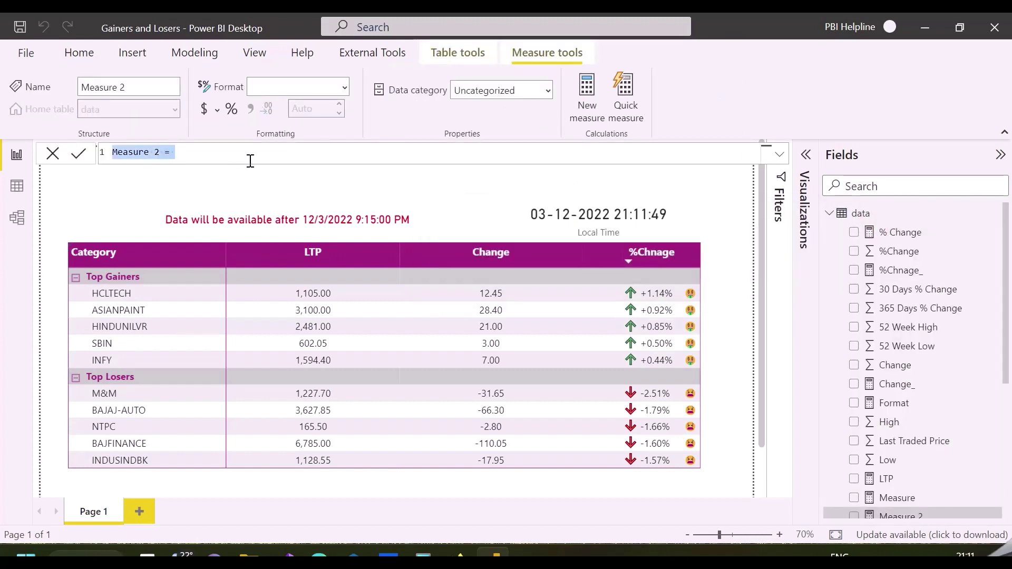
key(ctrl+v)
double_click(132, 152)
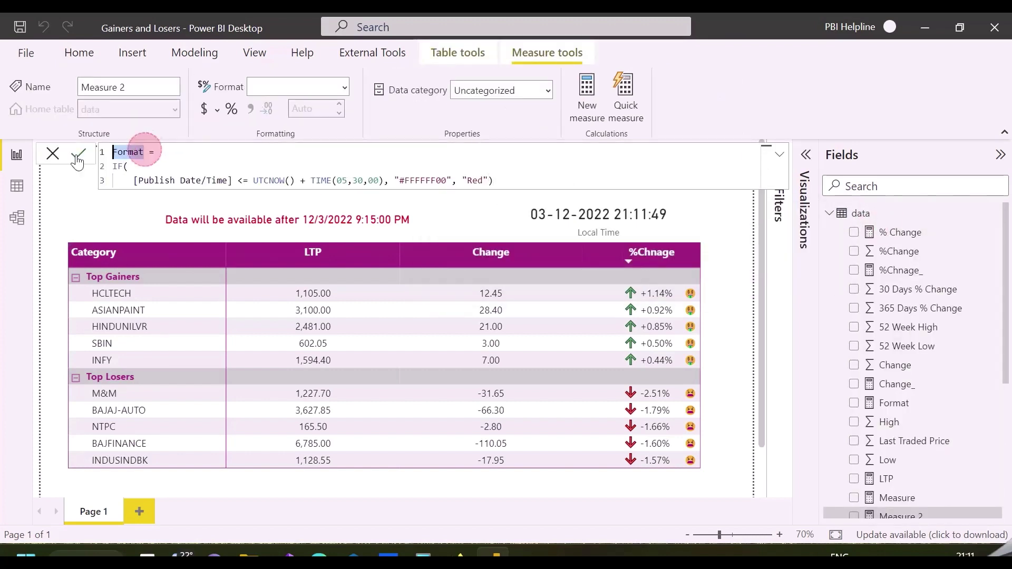
text(Validate)
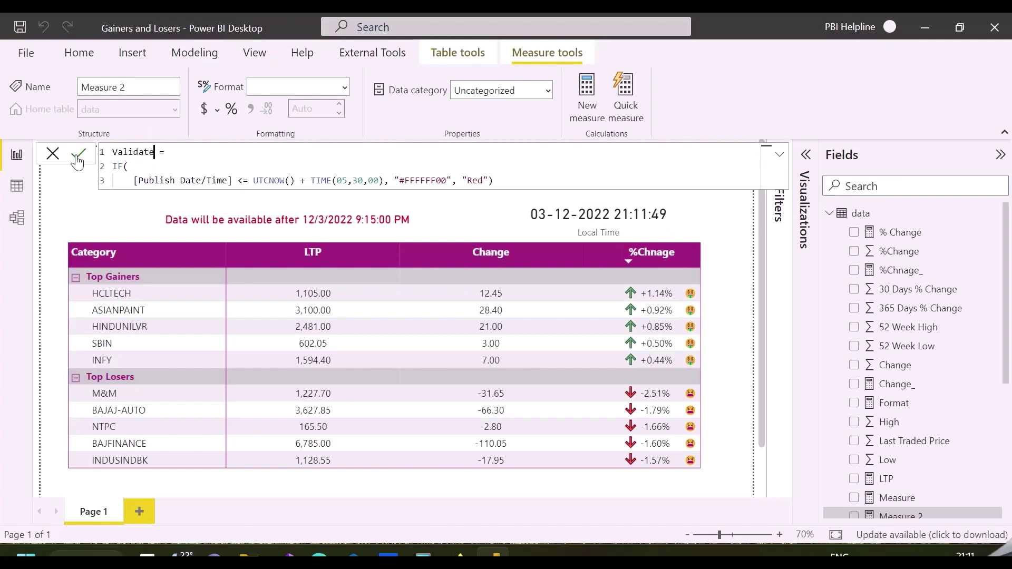
drag(509, 178, 397, 183)
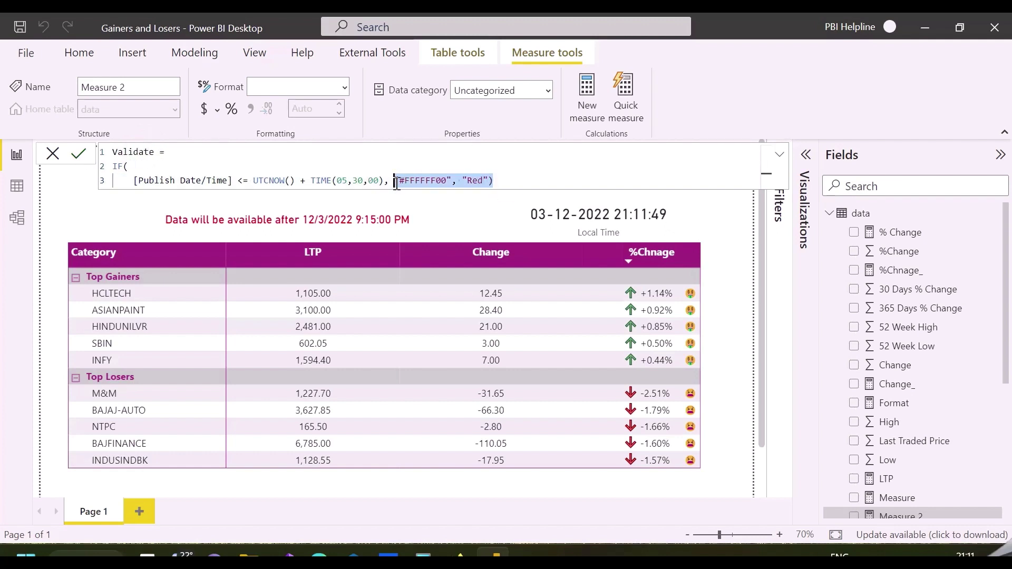
key(BackSpace)
text(0,1)
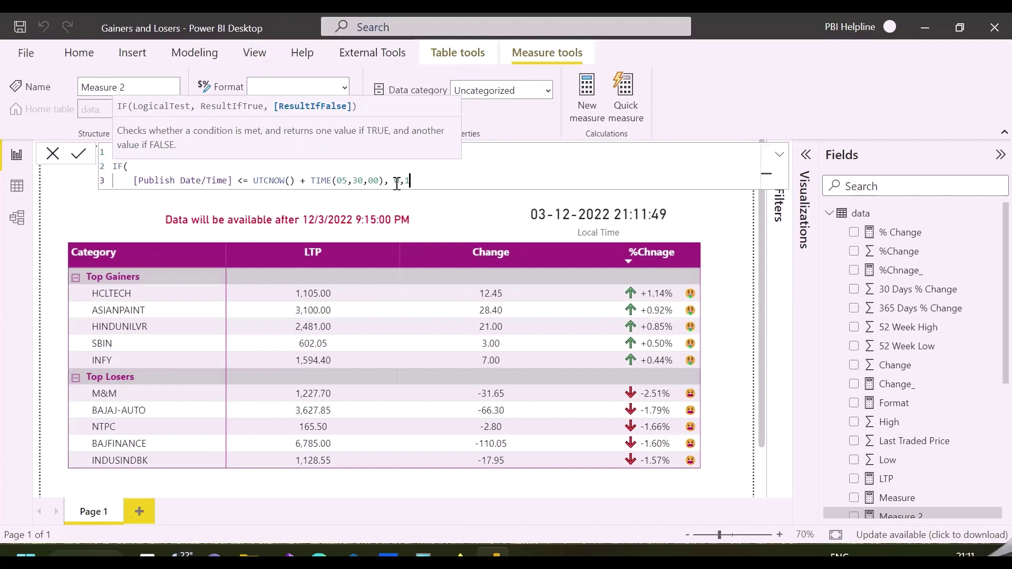
text())
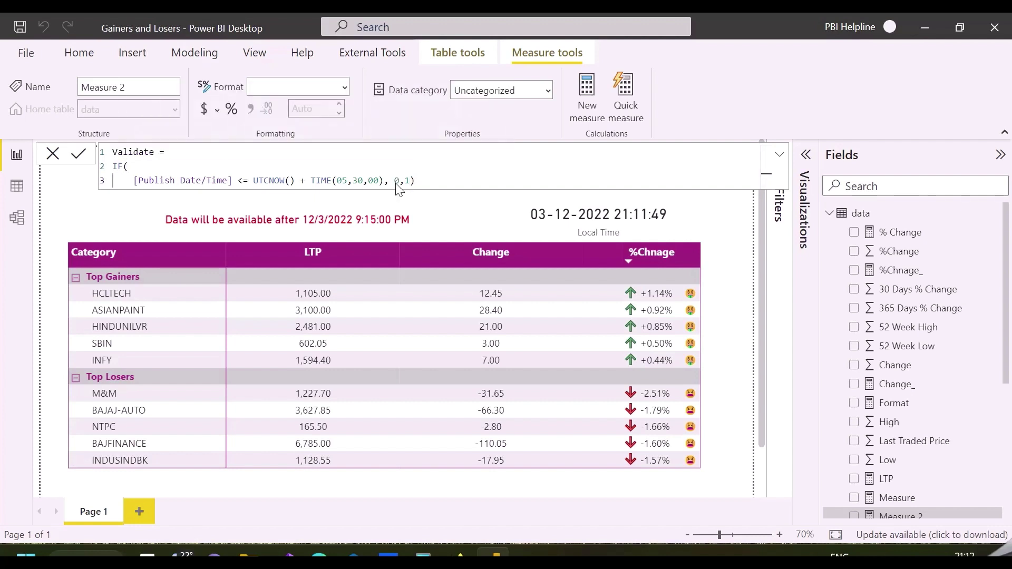
key(Return)
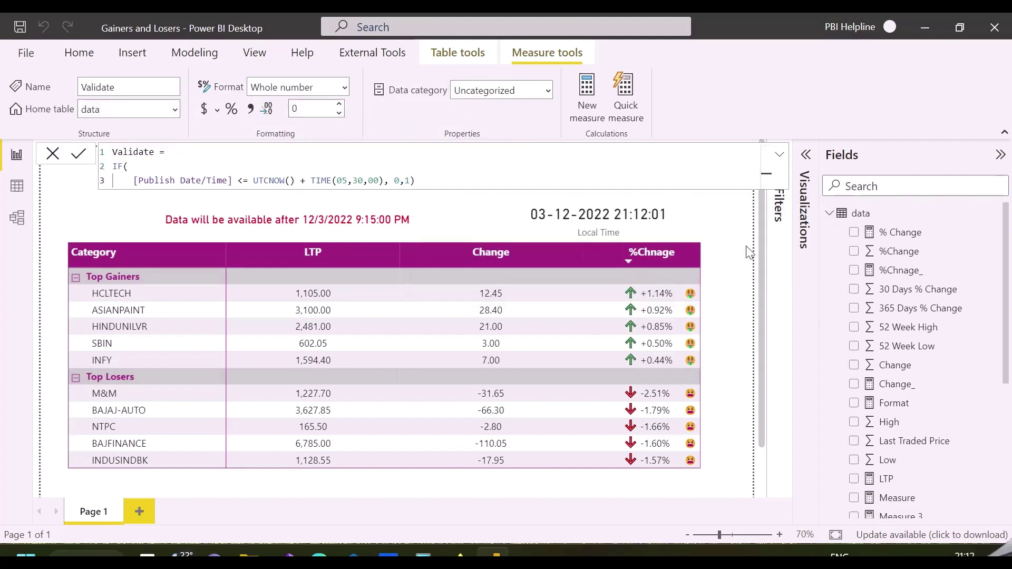
Step: Add a visual-level filter 'Validate is 0' to the Gainers and Losers matrix
click(605, 478)
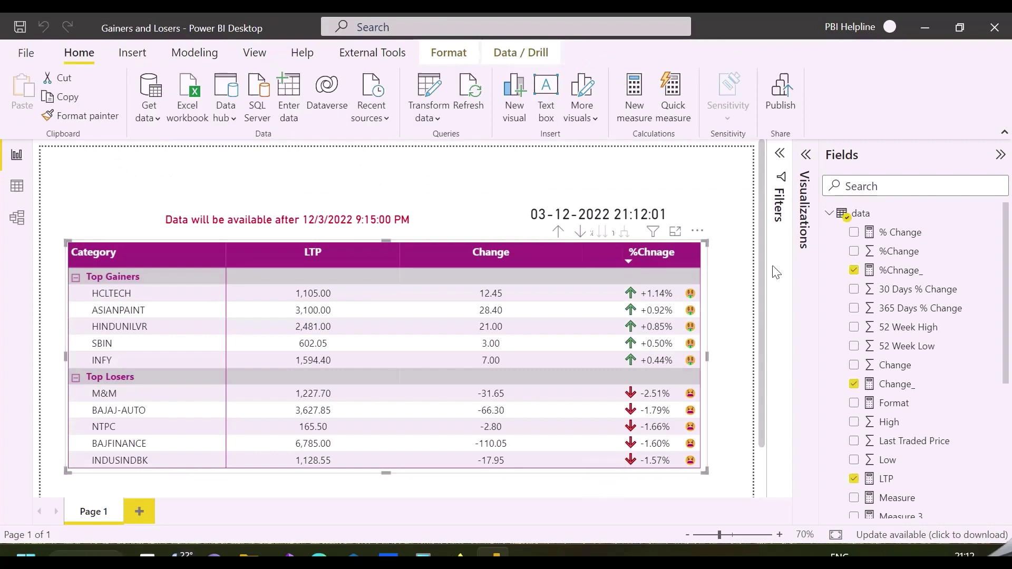
click(780, 158)
scroll(735, 330, down, 5)
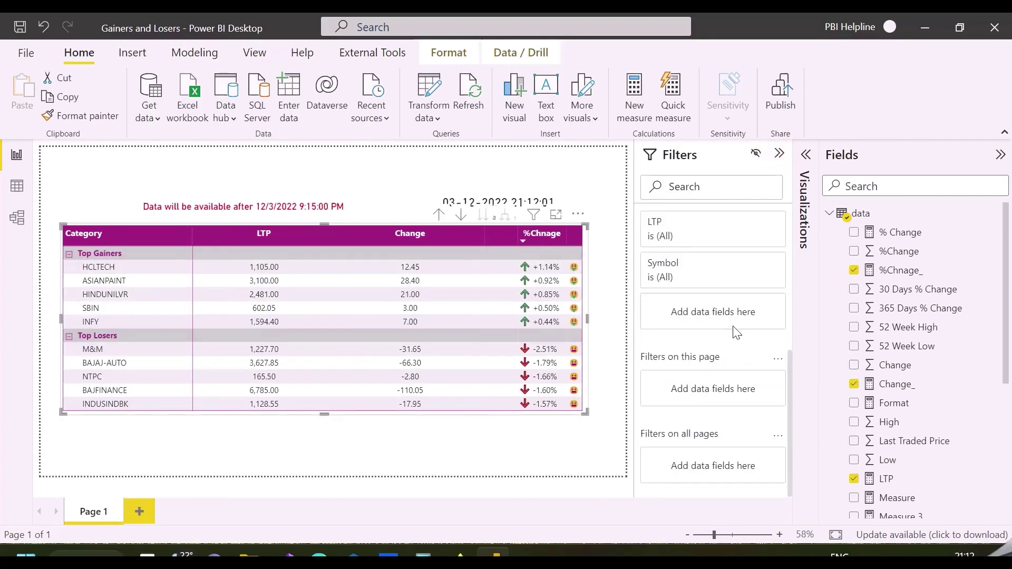
click(875, 190)
text(valid)
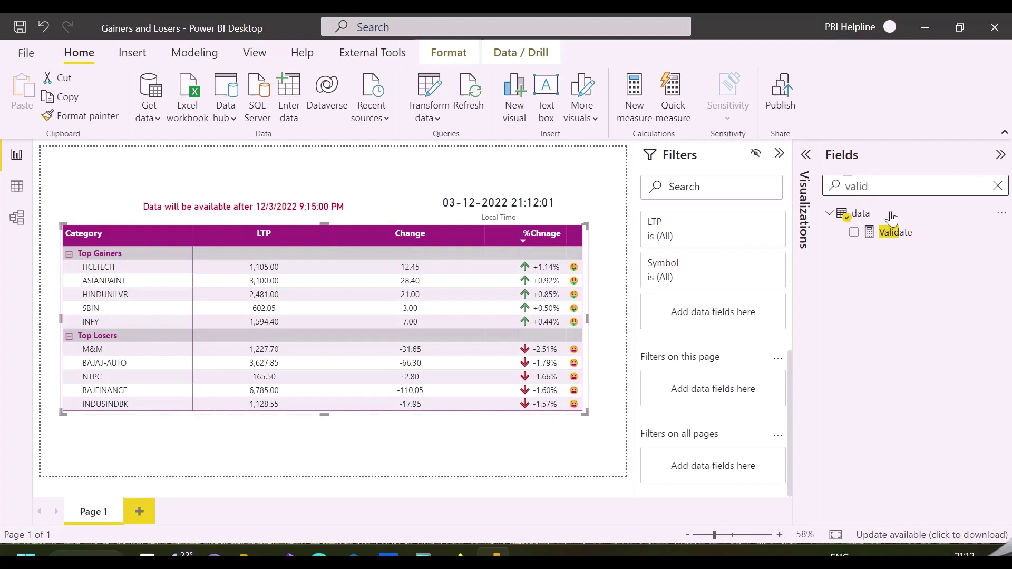
drag(892, 232, 709, 314)
click(754, 357)
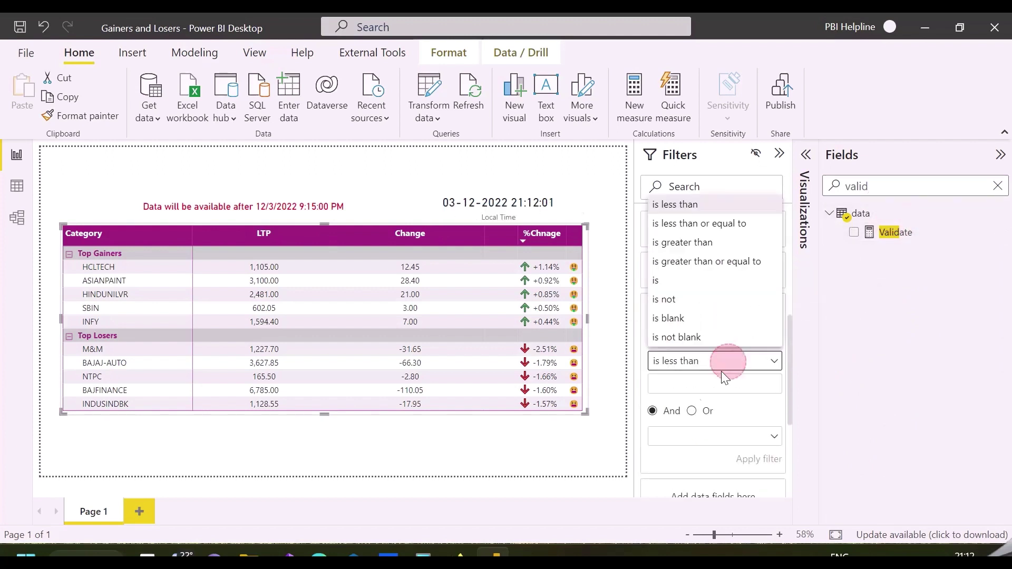
click(670, 293)
click(686, 384)
text(0)
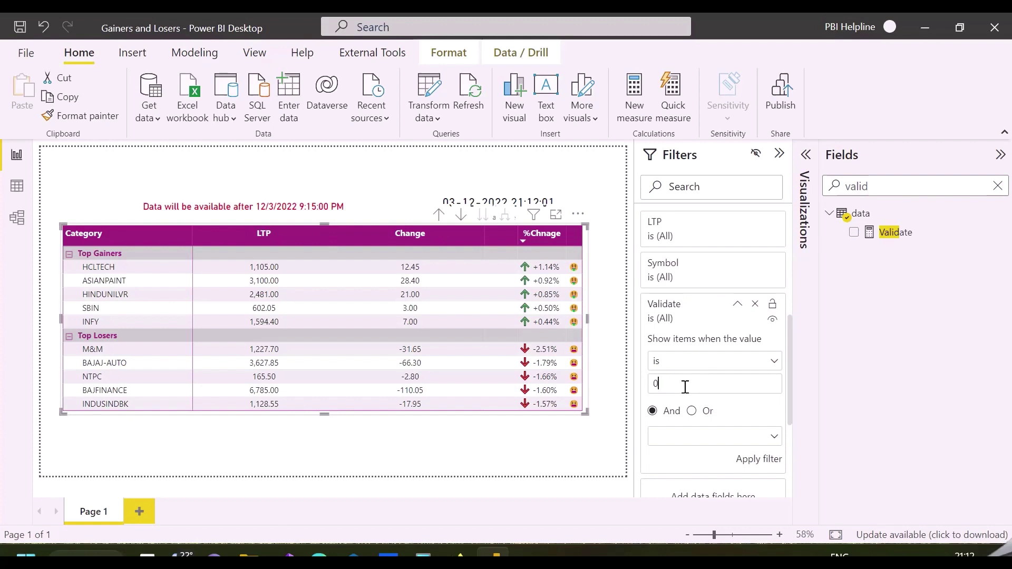
click(771, 463)
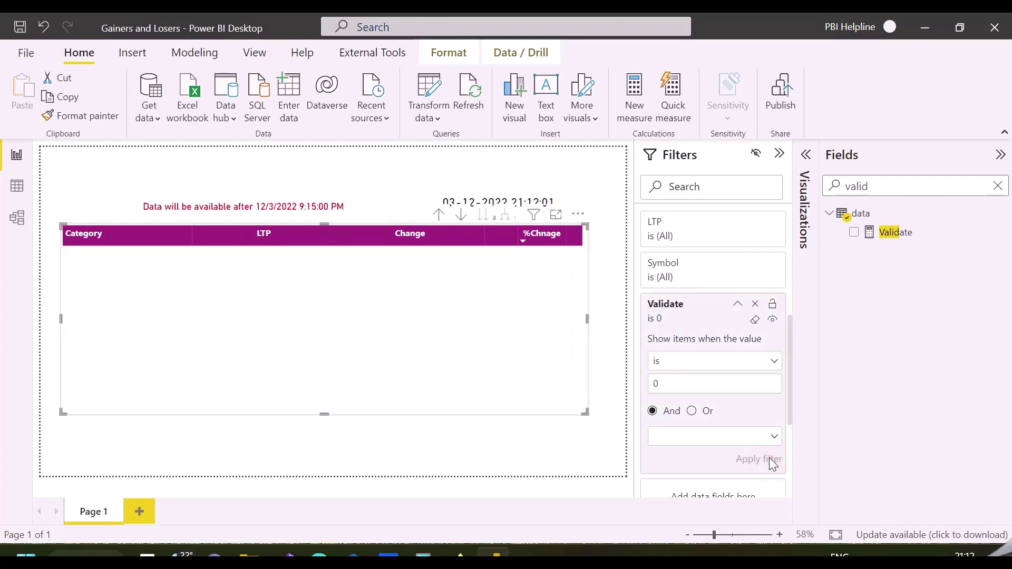
click(559, 458)
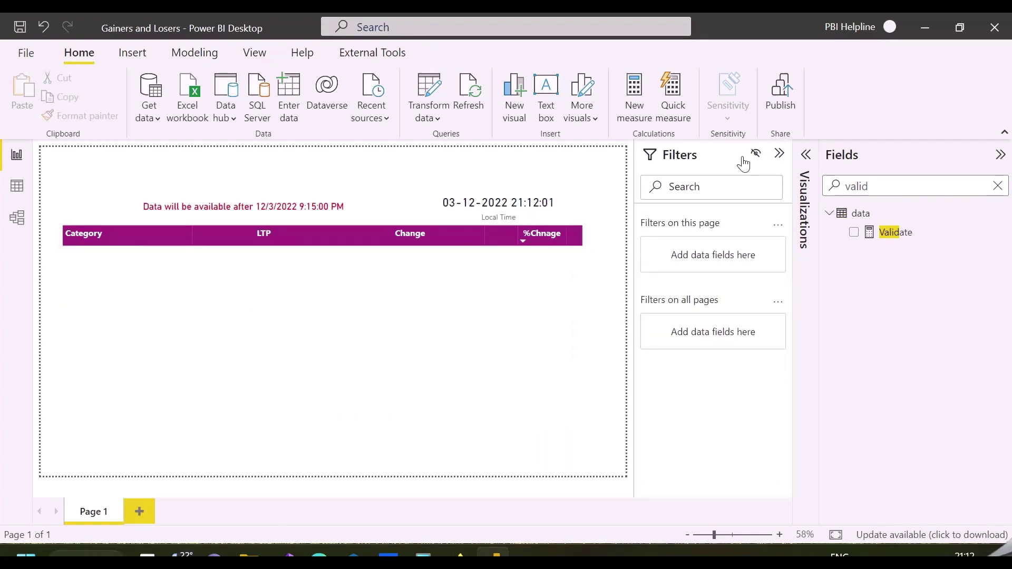
click(779, 154)
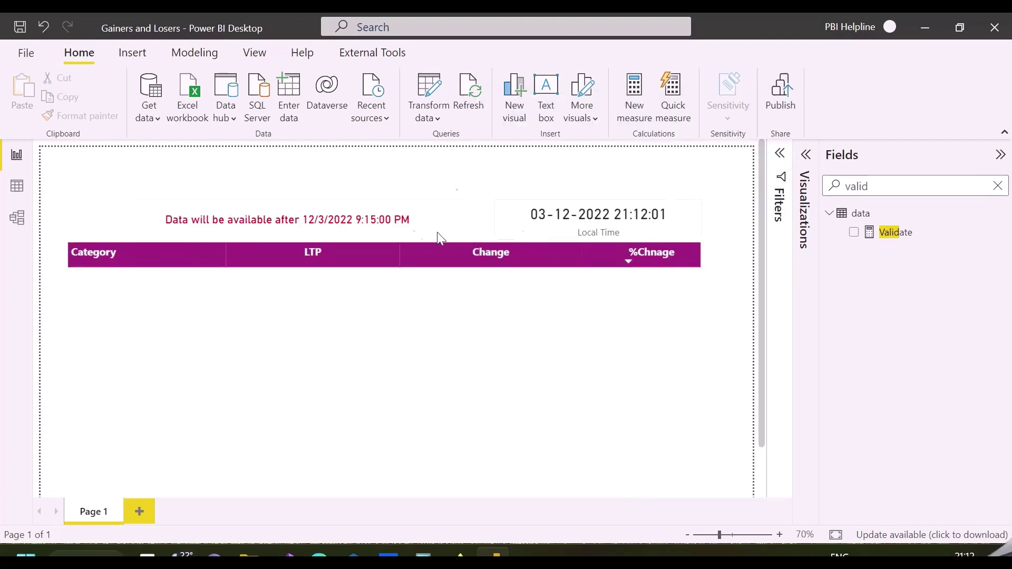
drag(399, 229, 517, 378)
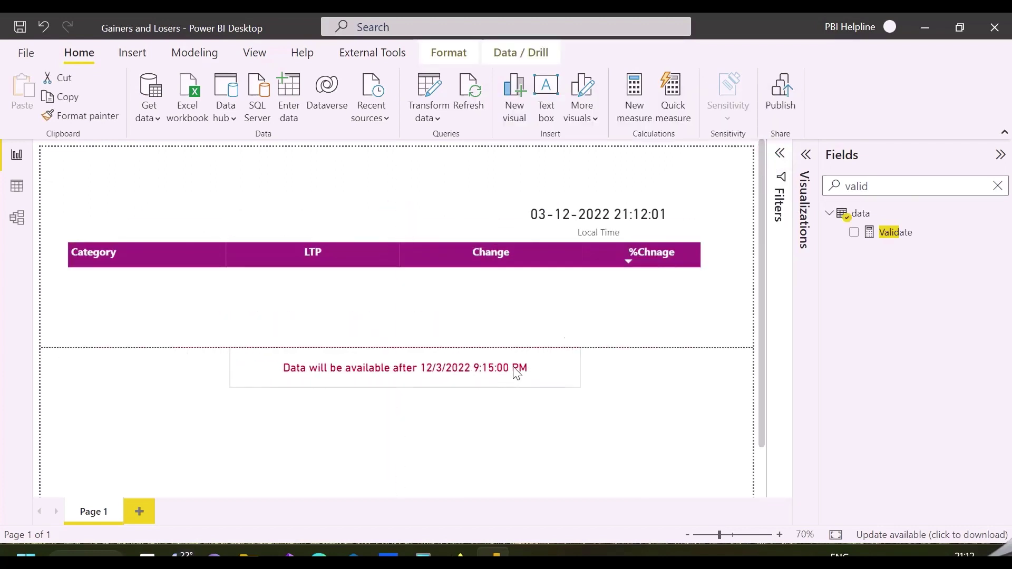
click(375, 182)
scroll(376, 185, down, 1)
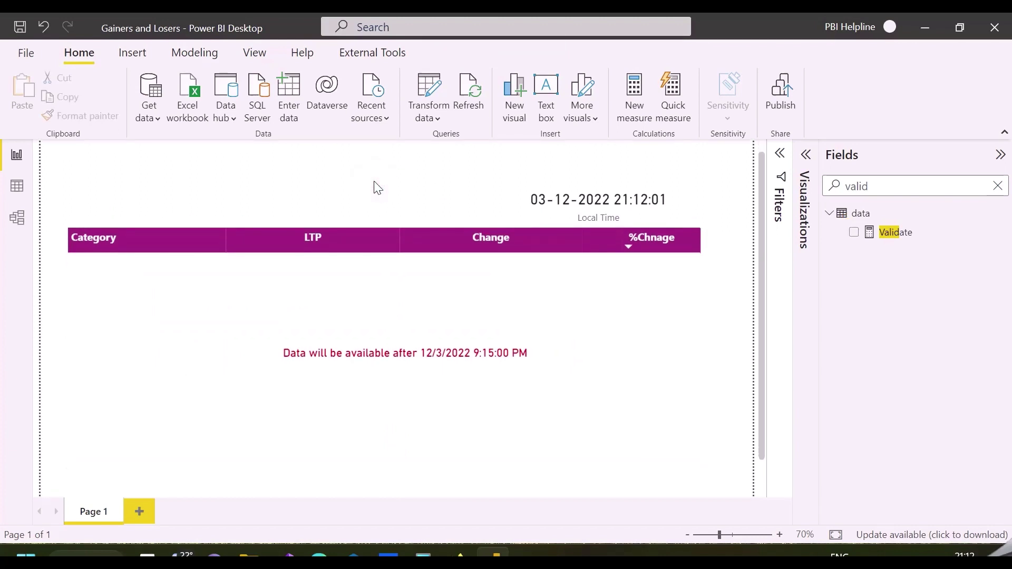
Step: Refresh the data, publish the report to the chosen workspace, and dismiss the success message
click(468, 92)
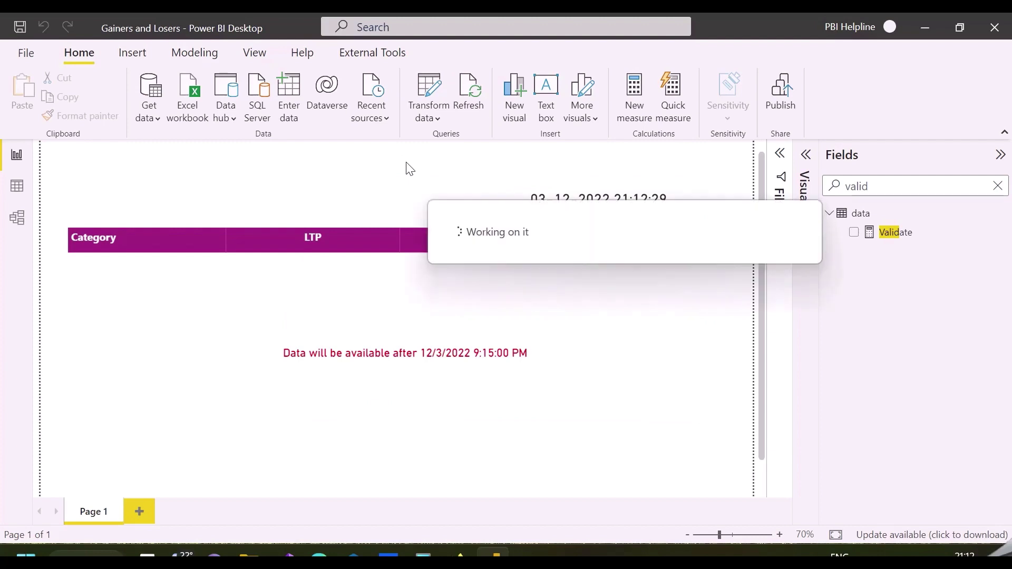
click(785, 105)
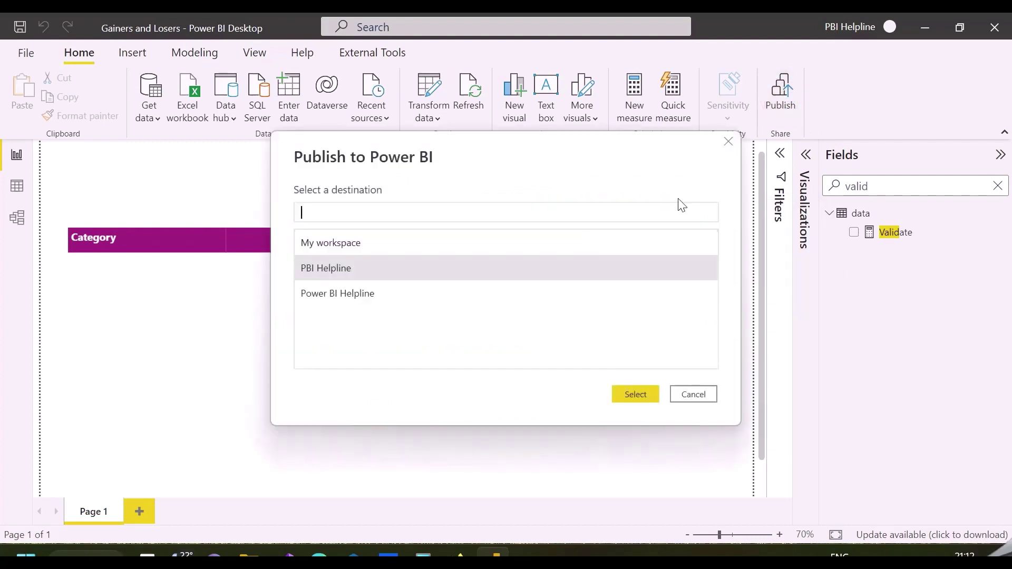
click(614, 391)
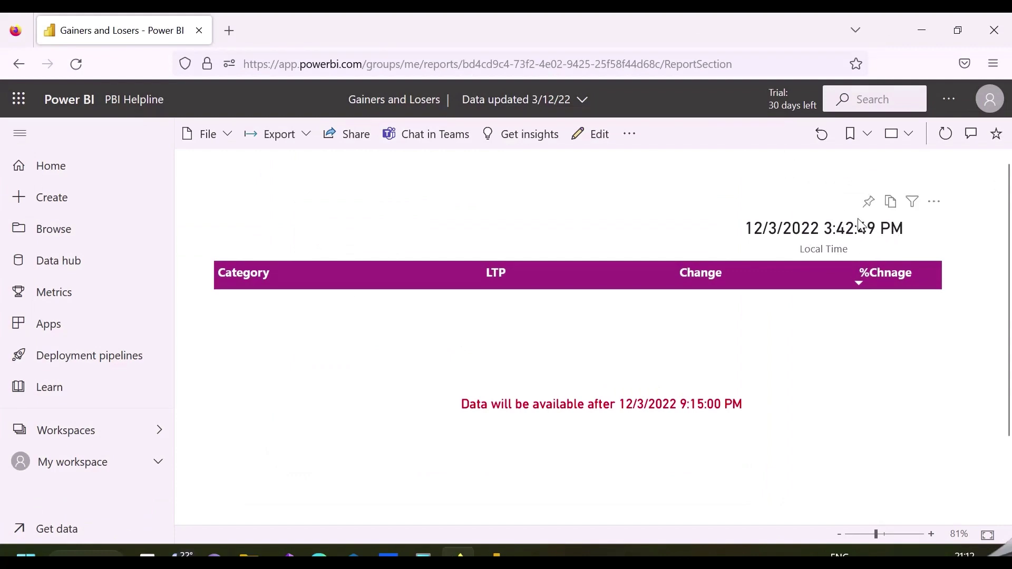
click(921, 30)
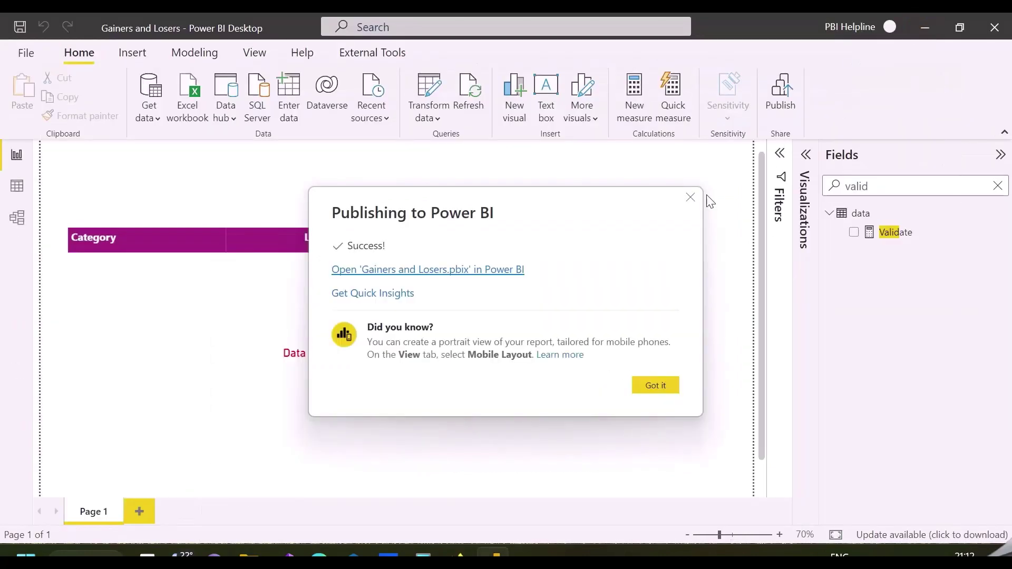
click(691, 198)
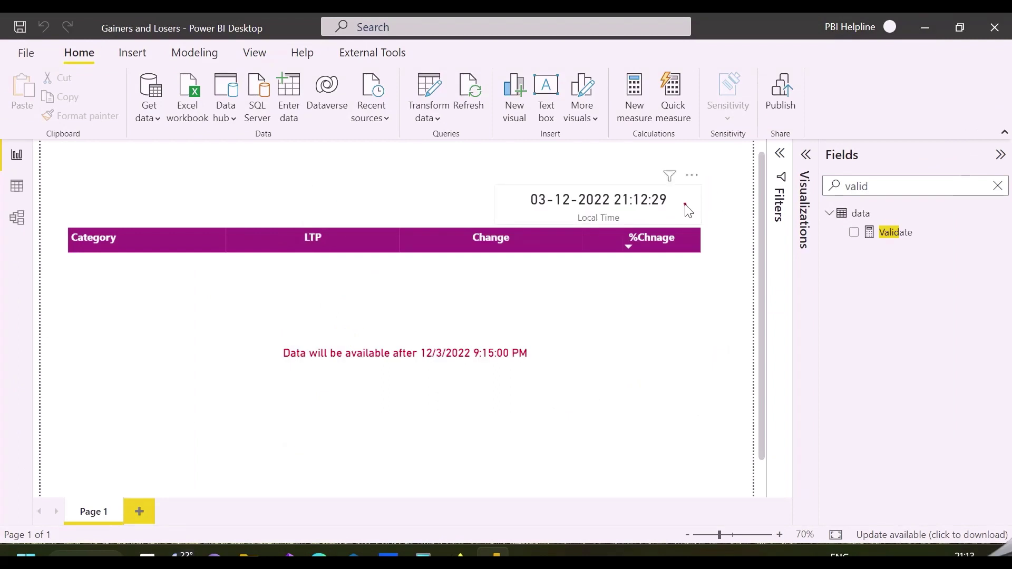
click(687, 209)
double_click(893, 182)
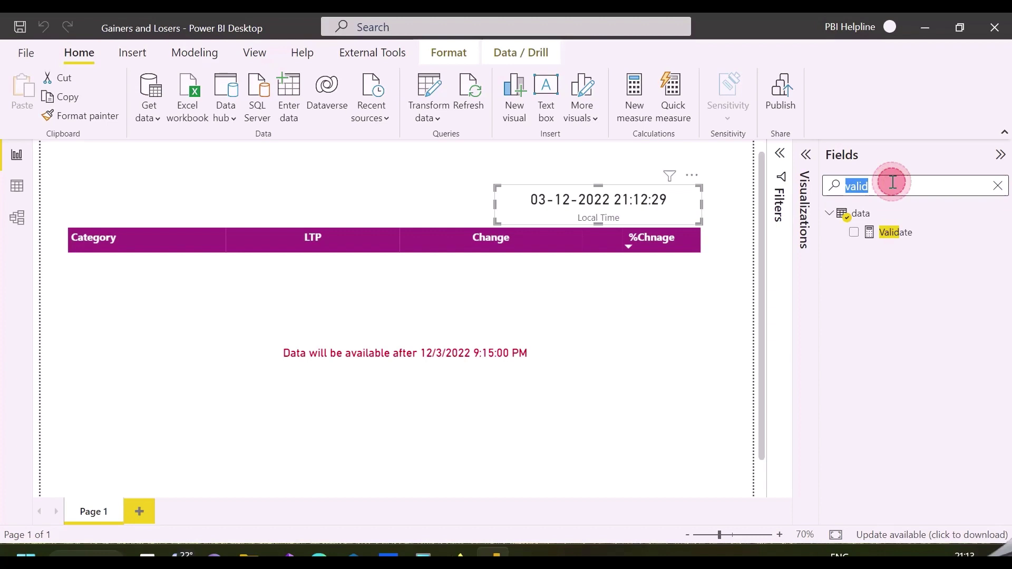
Step: Rewrite the Time Now measure as UTCNOW() + TIME(05,30,00)
text(time)
click(899, 252)
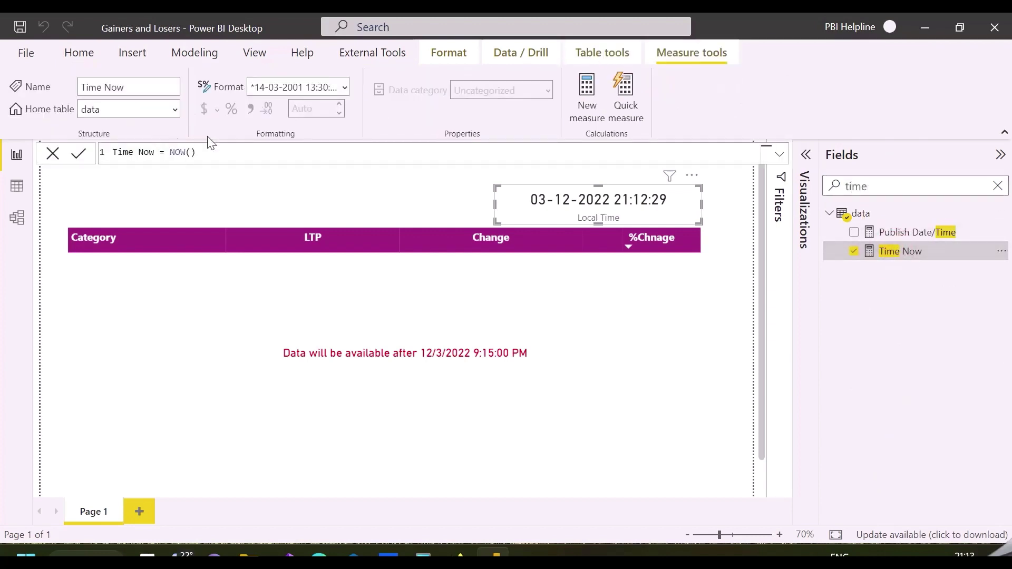
key(BackSpace)
key(BackSpace)
key(BackSpace)
key(BackSpace)
text(UTCNOW())
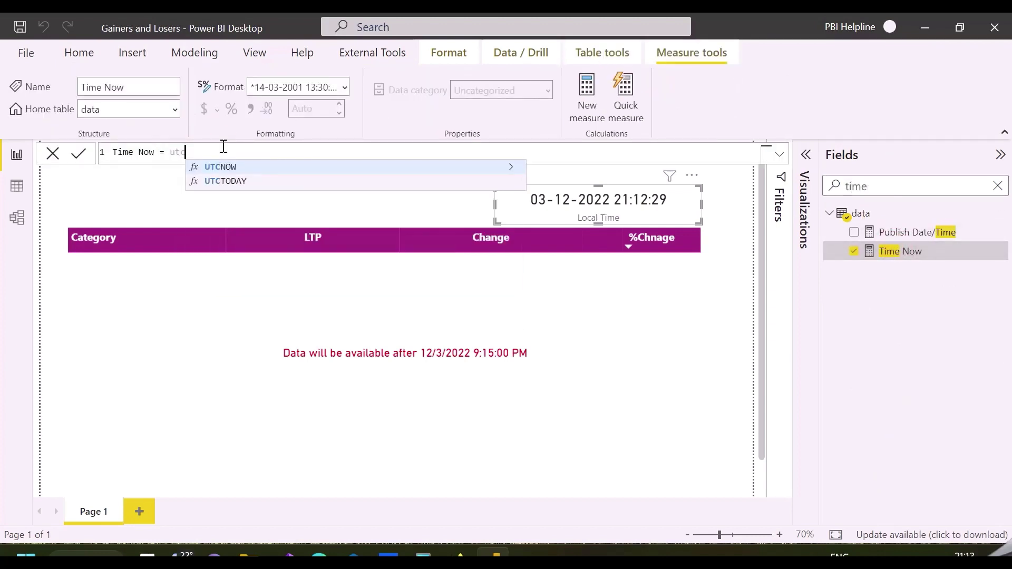
text( + TIME()
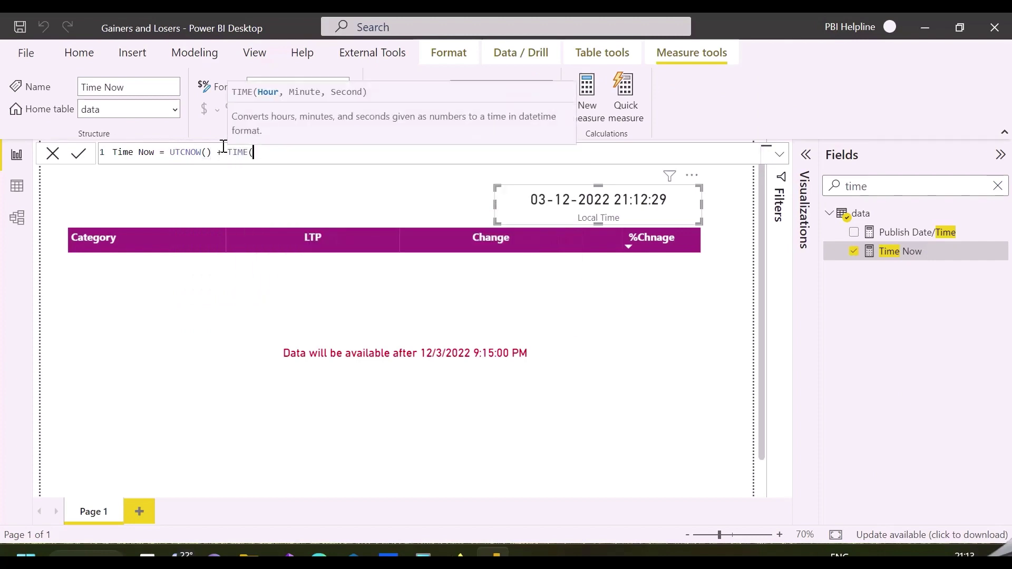
text(05,30,00))
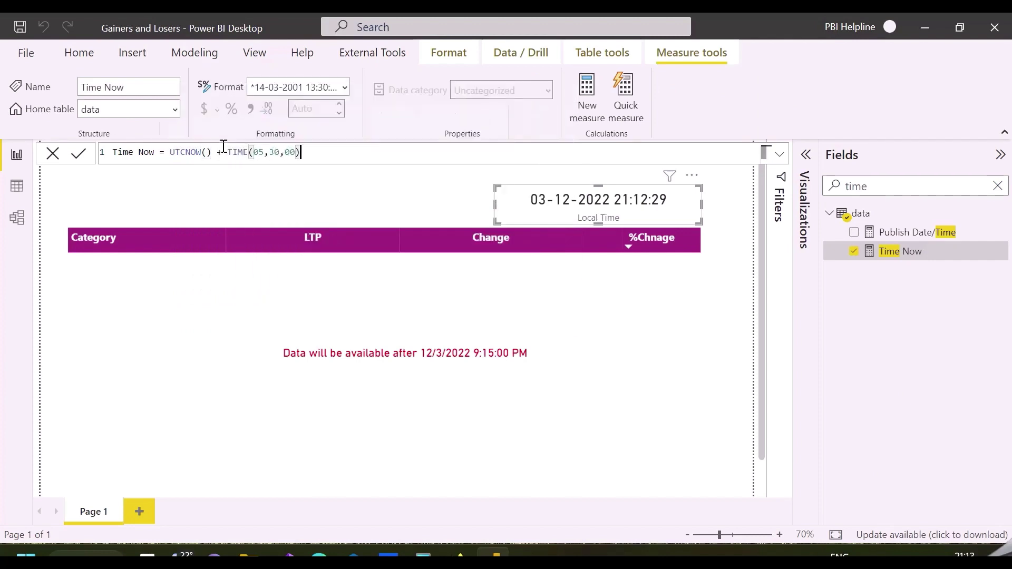
click(438, 164)
Step: Republish the report and reload it in the browser after 9:15 PM to show the matrix rows
click(777, 85)
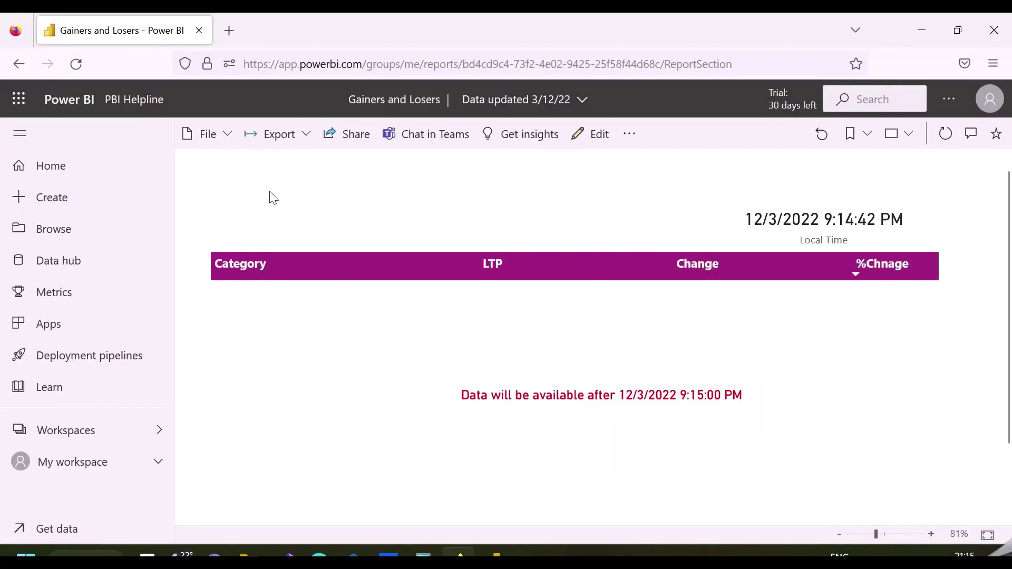
click(83, 66)
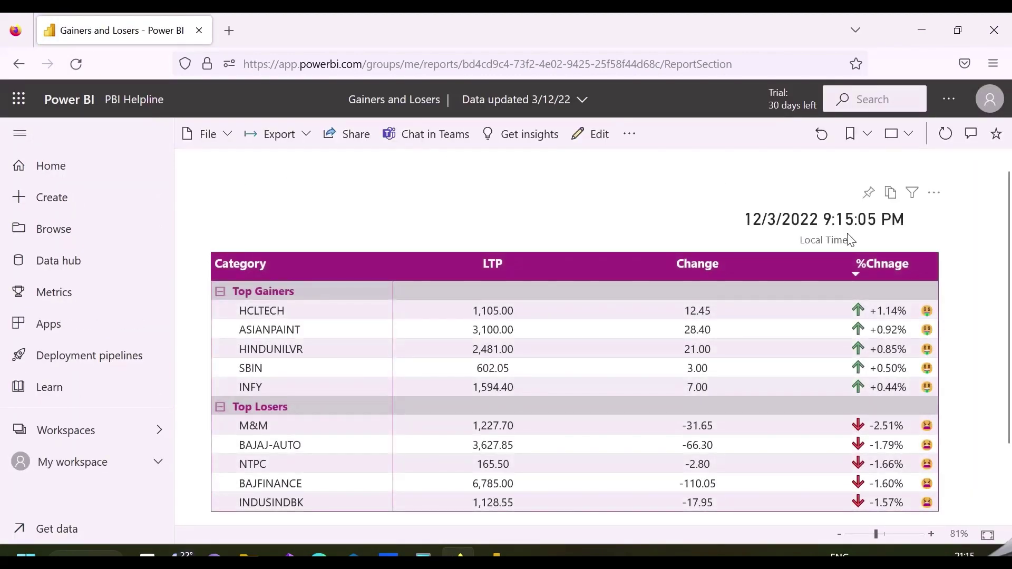
Step: Refresh the report data and change the Publish Date/Time measure to TODAY() + TIME(21,16,00)
key(alt+Tab)
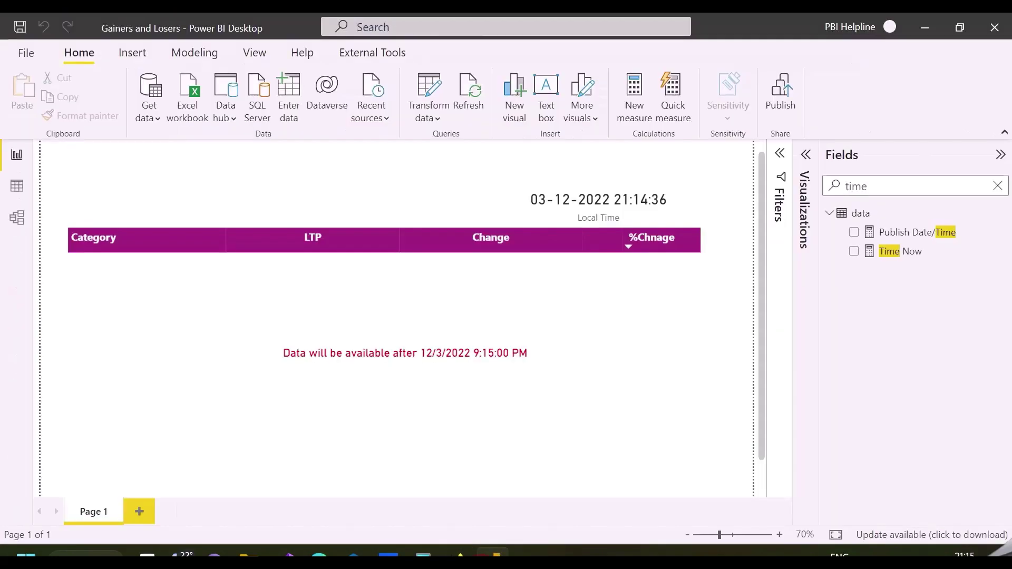
click(474, 92)
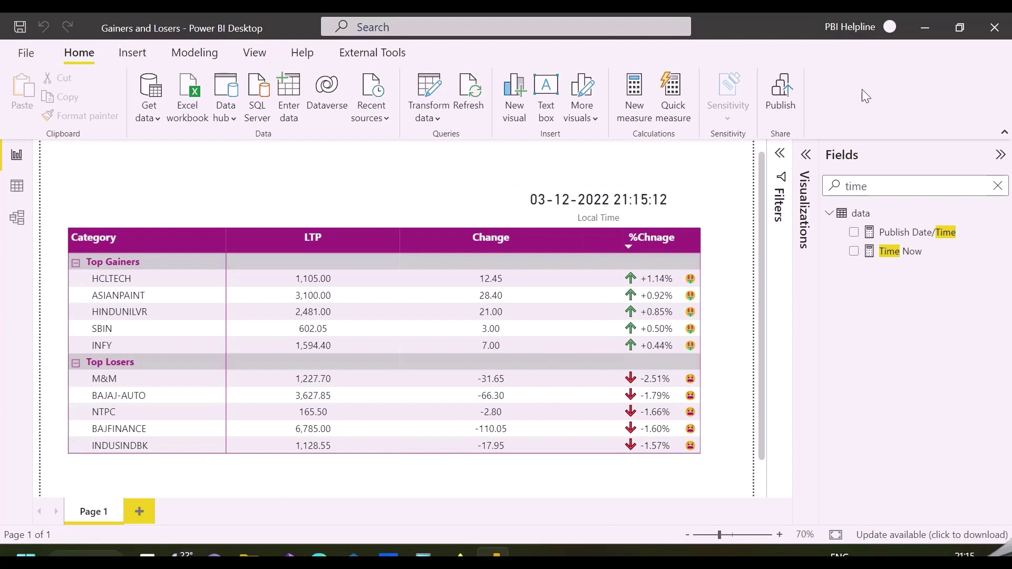
click(913, 239)
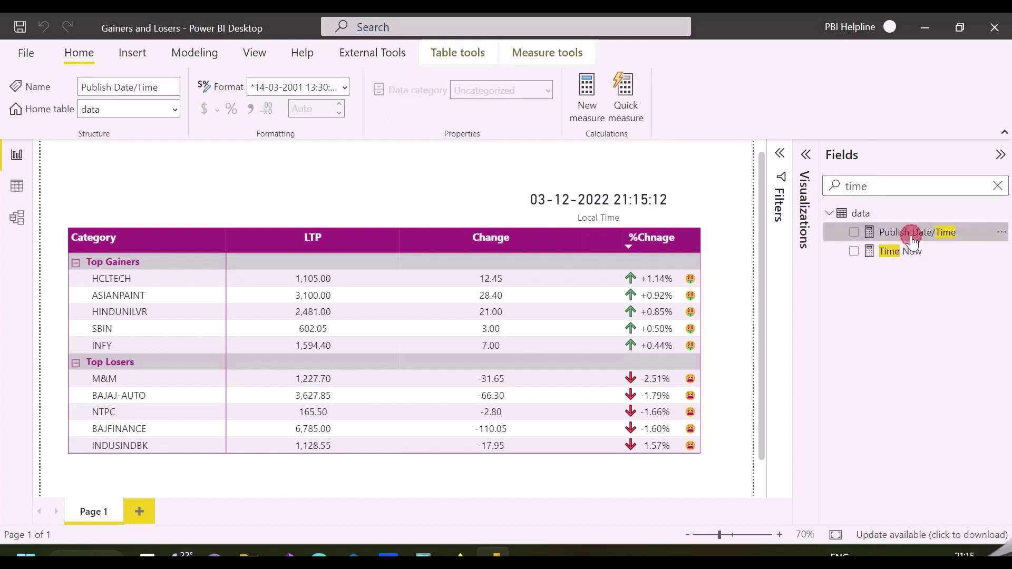
click(217, 167)
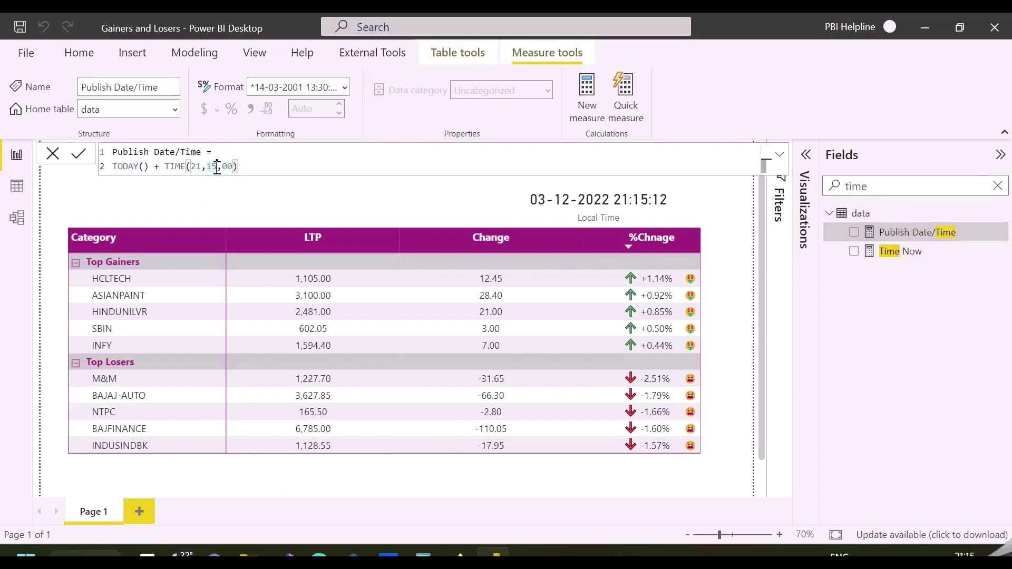
key(BackSpace)
text(6)
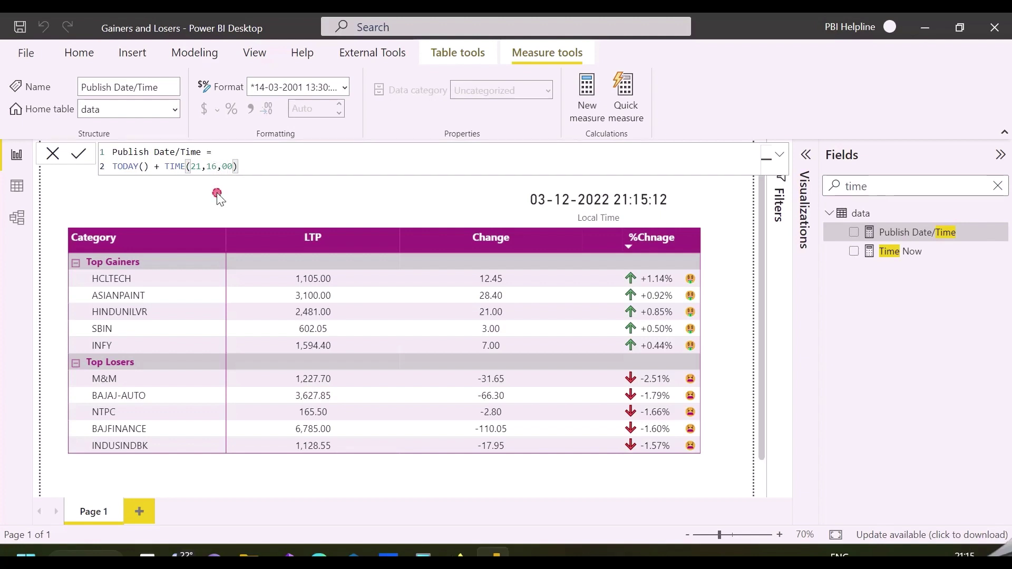
key(Return)
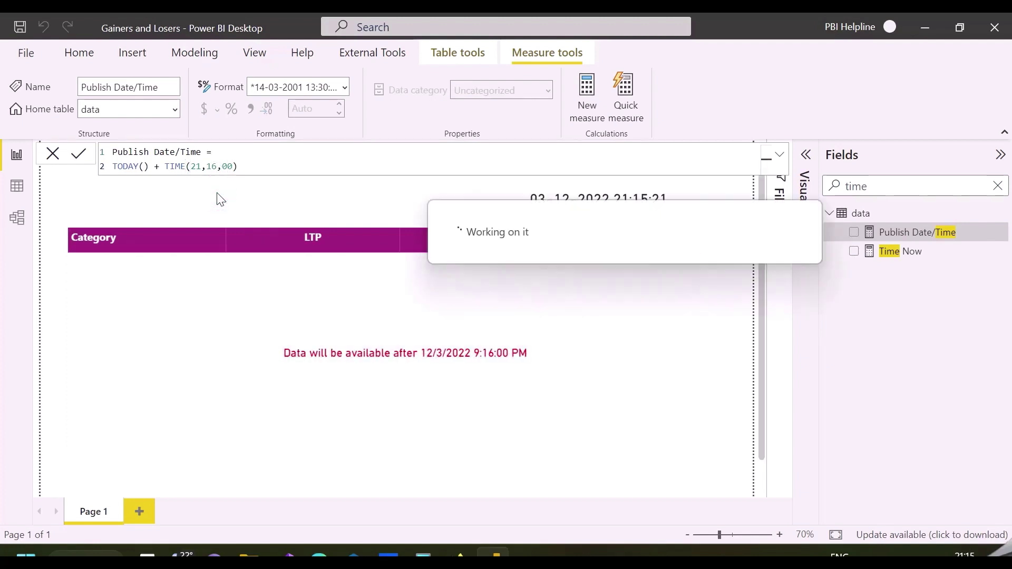
Step: Publish the updated report to the chosen workspace, replacing the existing Gainers and Losers dataset
click(90, 60)
click(781, 91)
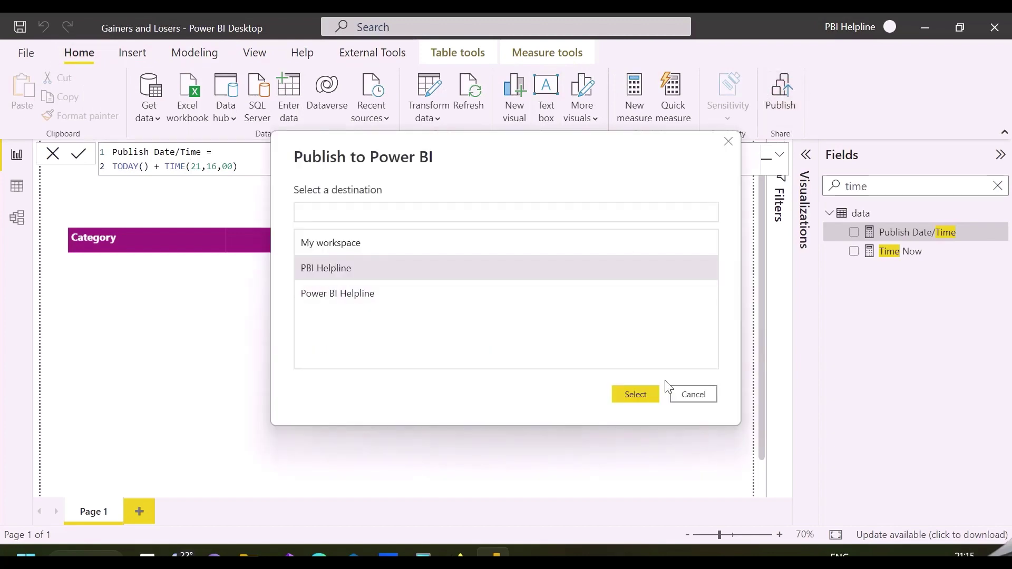
click(633, 395)
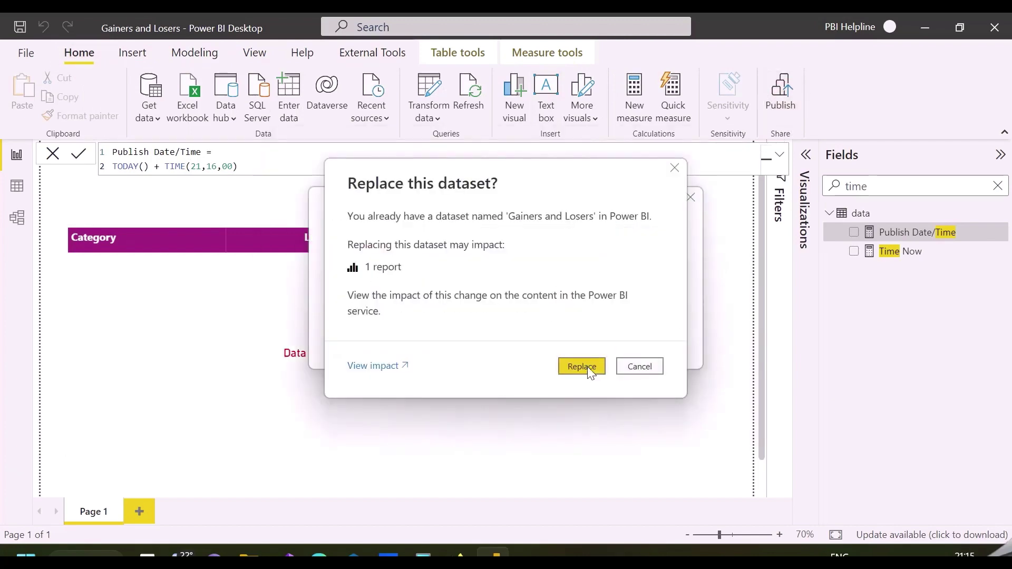
click(588, 368)
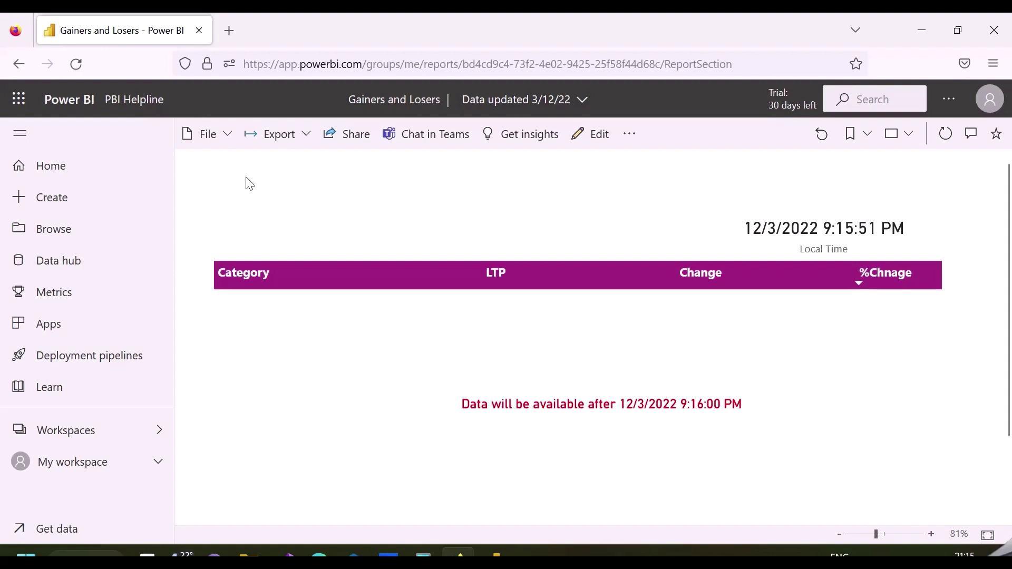
Step: Reload the report in Power BI Service after 9:16 PM, then return to Power BI Desktop
click(77, 65)
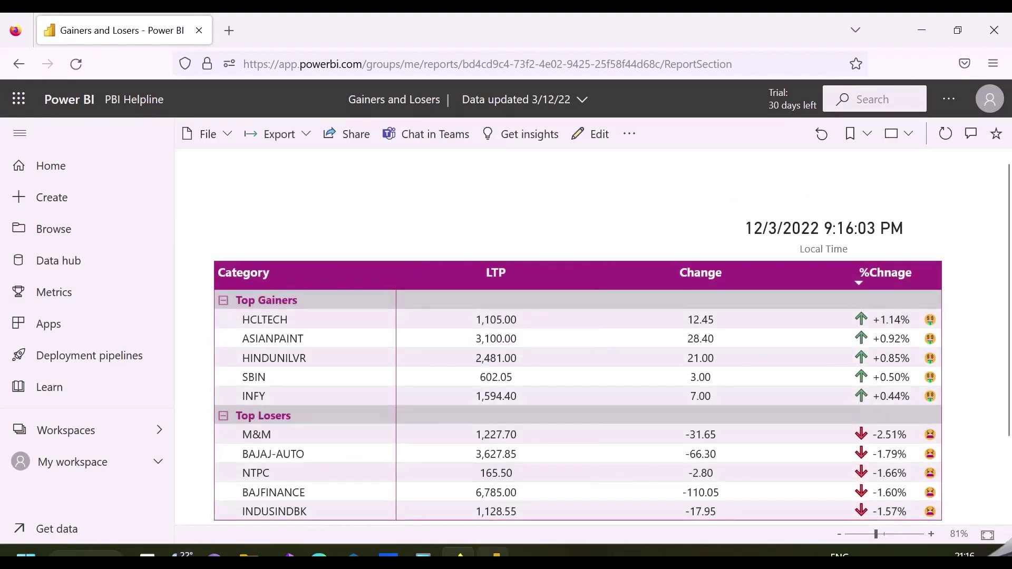
key(alt+Tab)
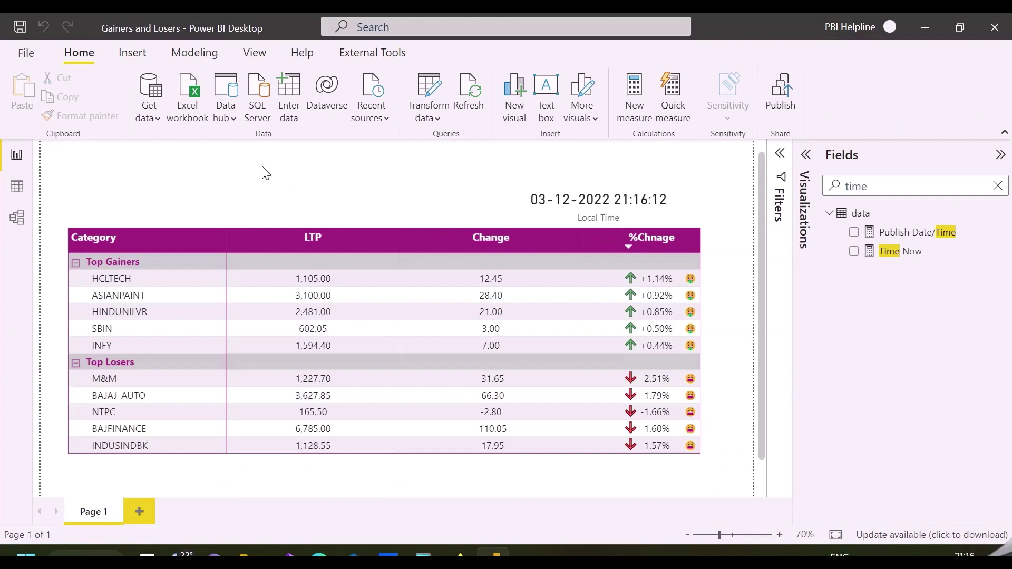